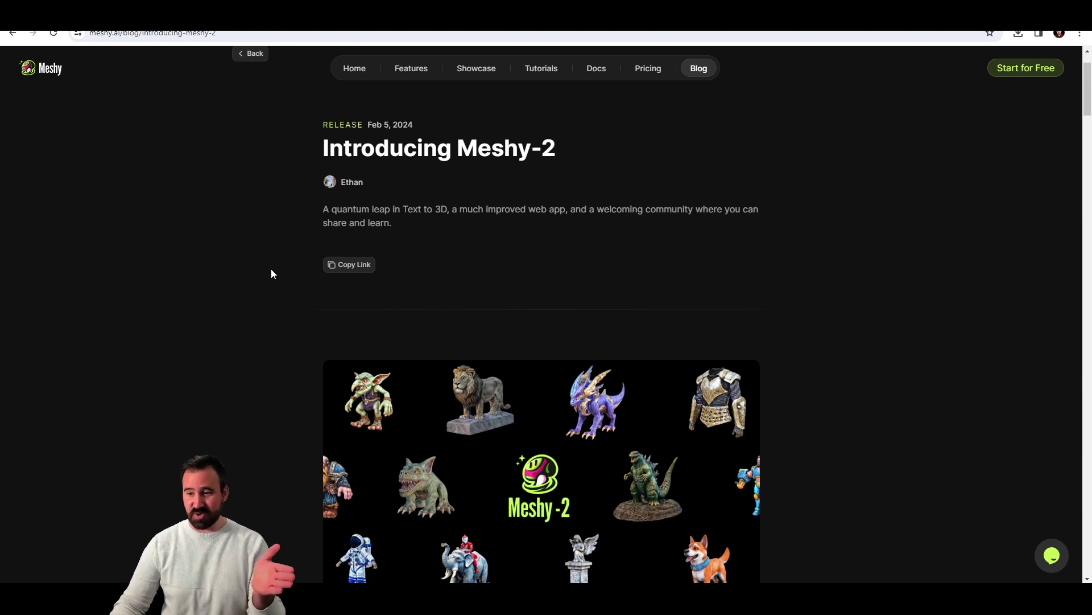
Scroll the Introducing Meshy-2 post and play the boot texture and topology demo video twice.
scroll(285, 284, down, 8)
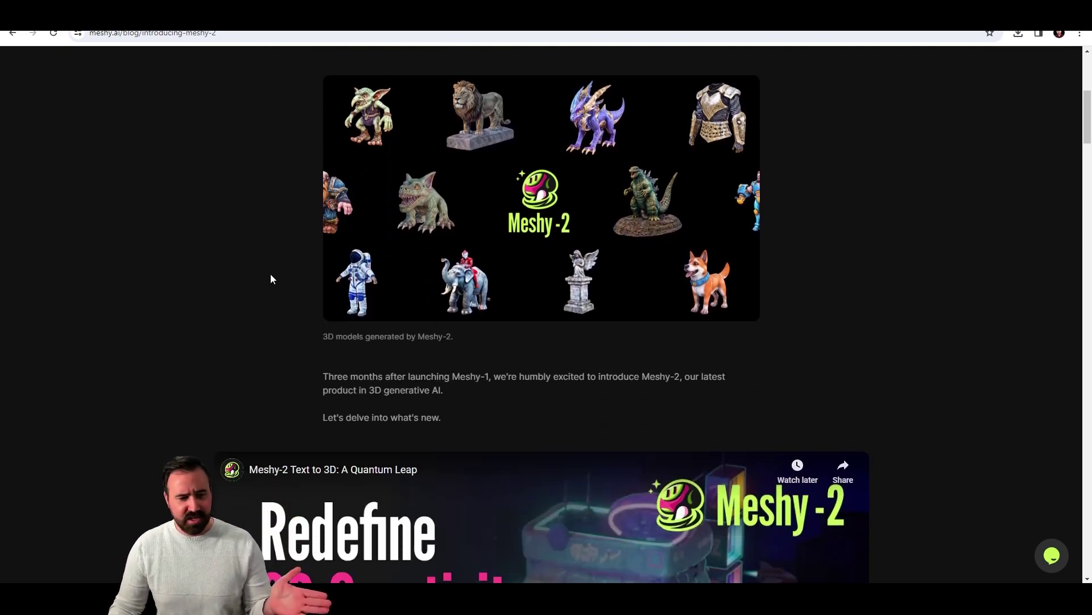
scroll(197, 299, down, 11)
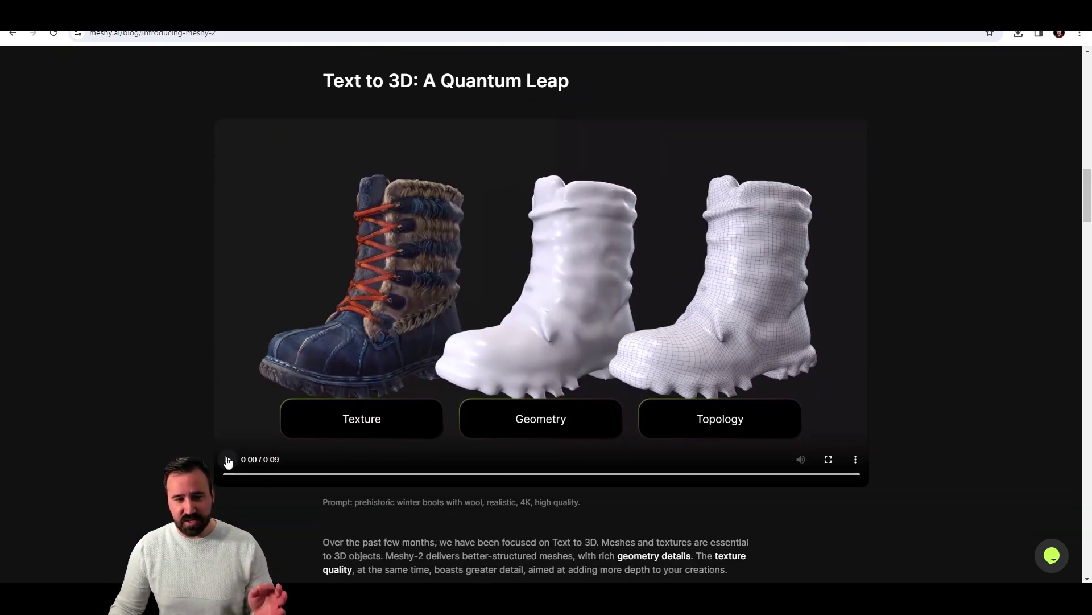
click(228, 459)
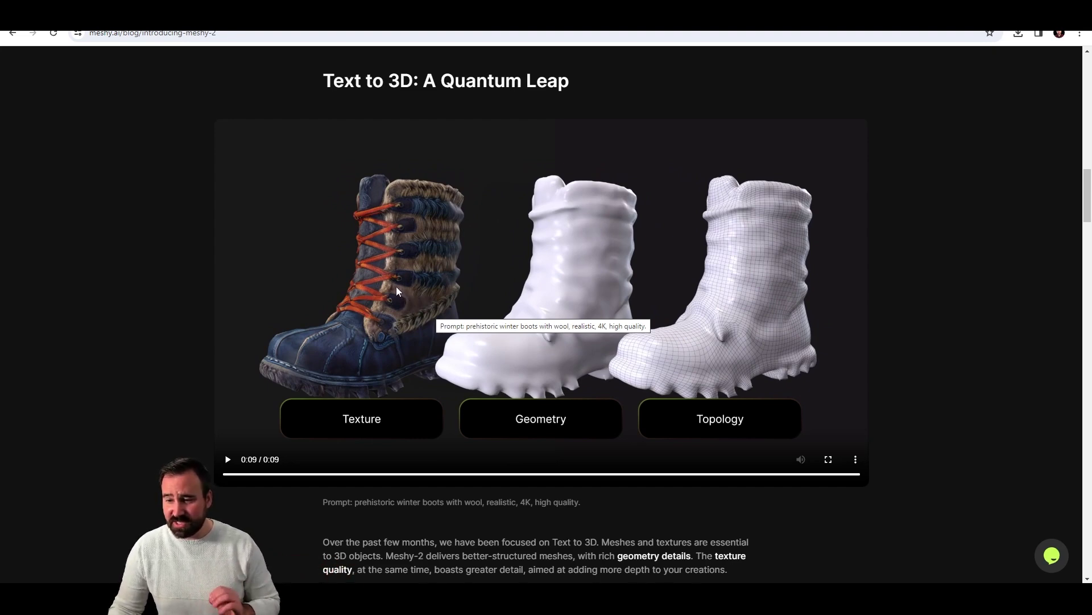
click(399, 288)
scroll(442, 304, up, 4)
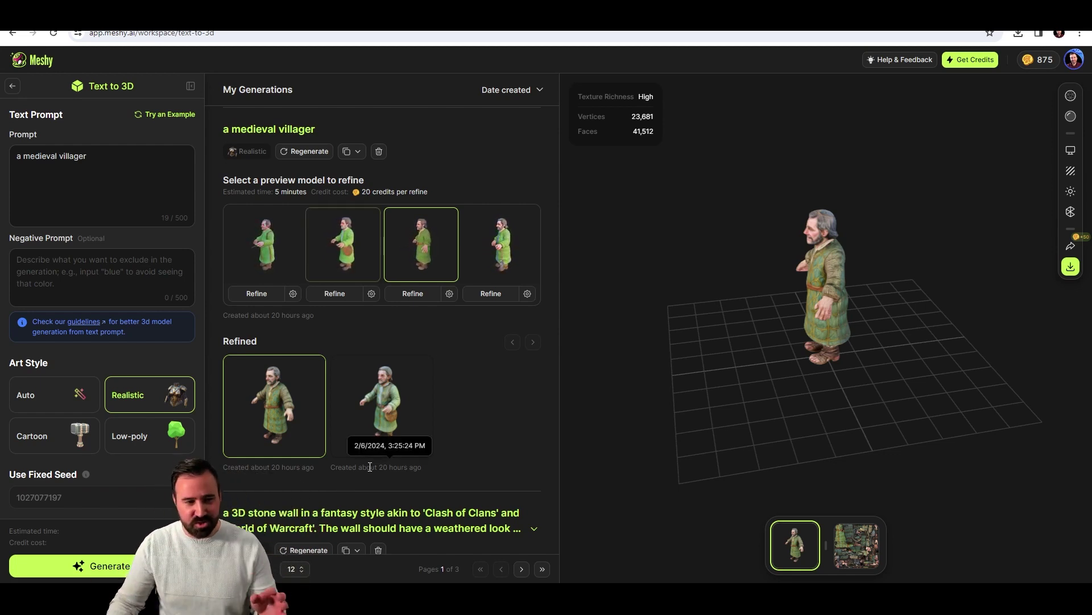
click(411, 267)
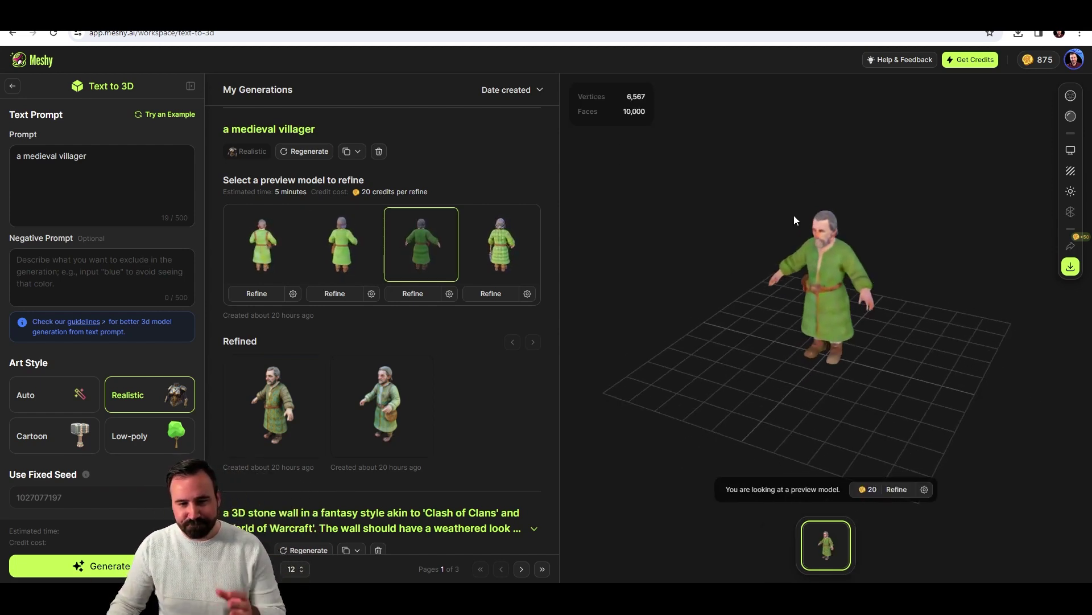
drag(868, 163, 741, 252)
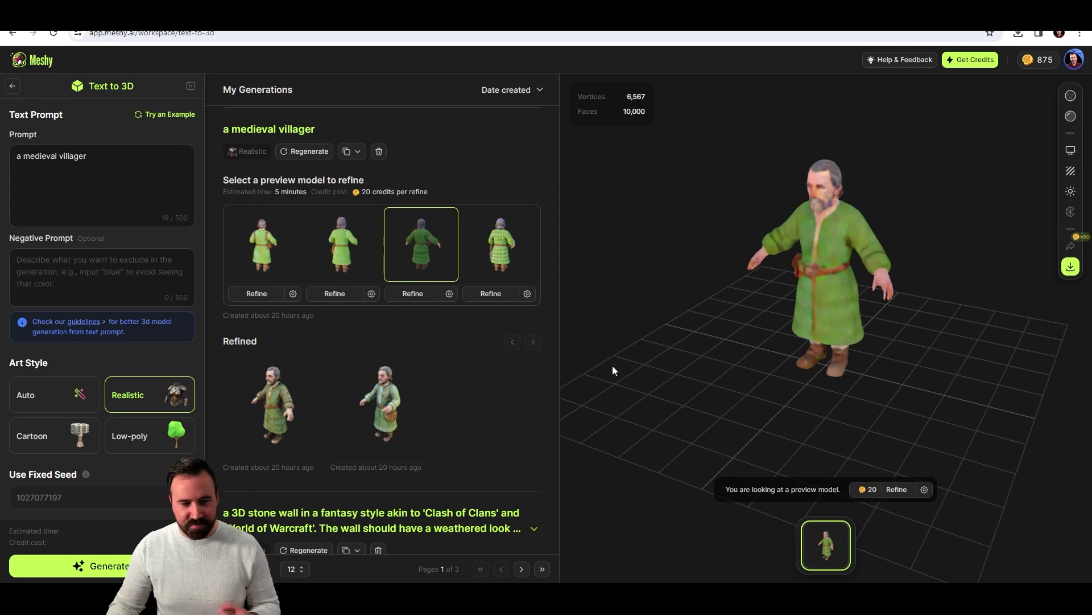
click(293, 409)
drag(863, 277, 841, 141)
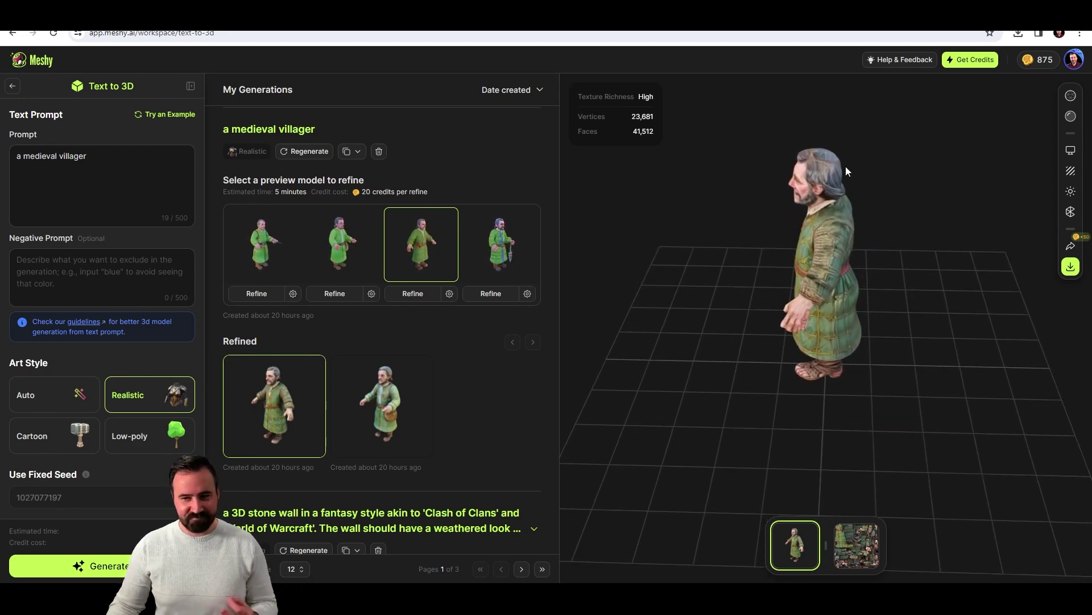
drag(814, 211, 852, 166)
scroll(852, 134, up, 2)
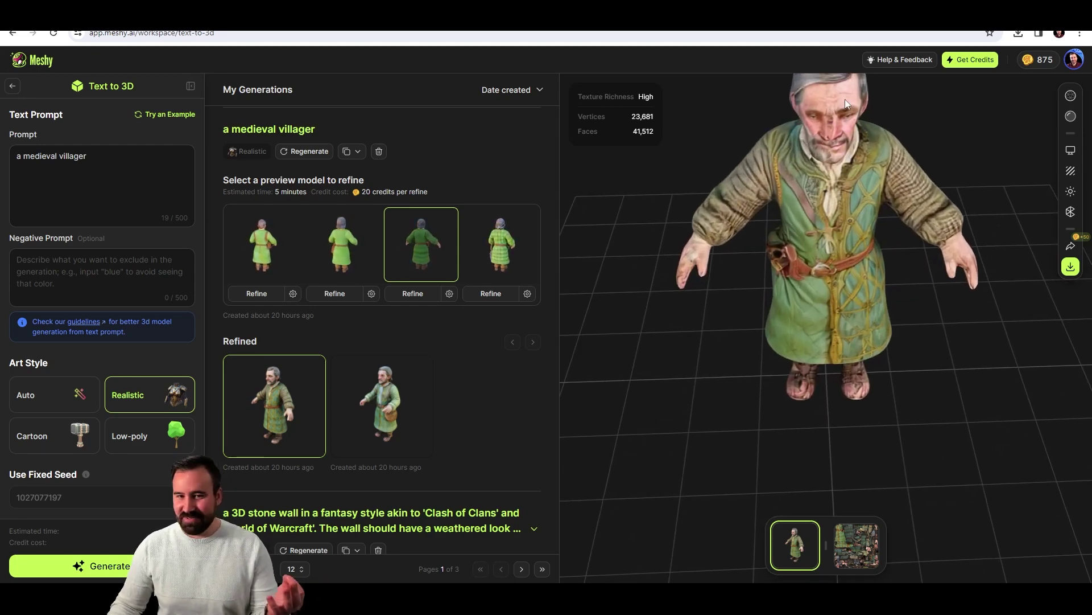
scroll(836, 102, up, 1)
scroll(828, 241, up, 1)
click(845, 546)
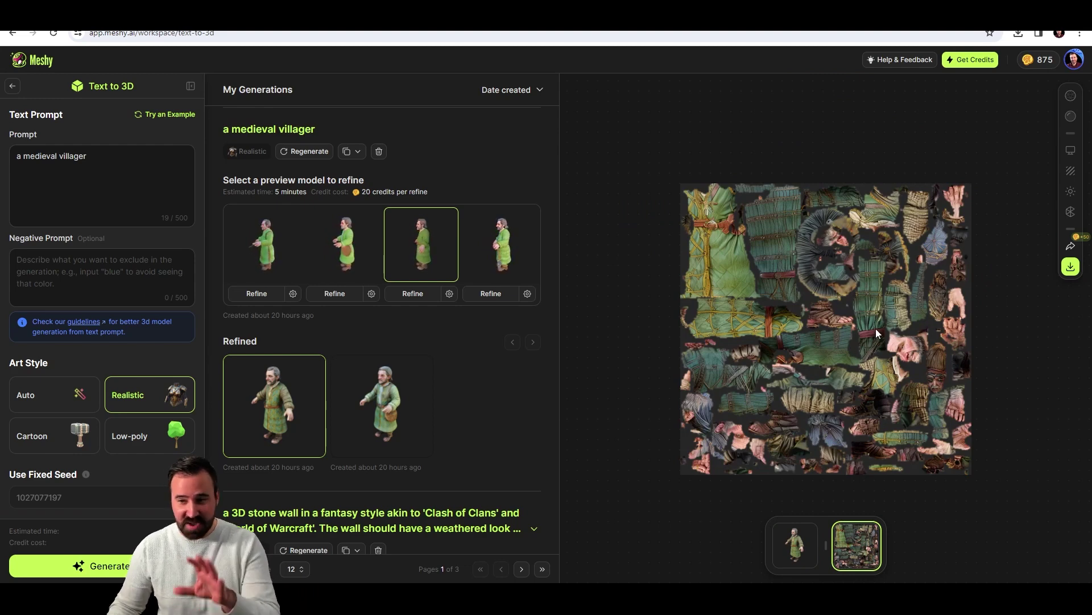
scroll(949, 409, up, 2)
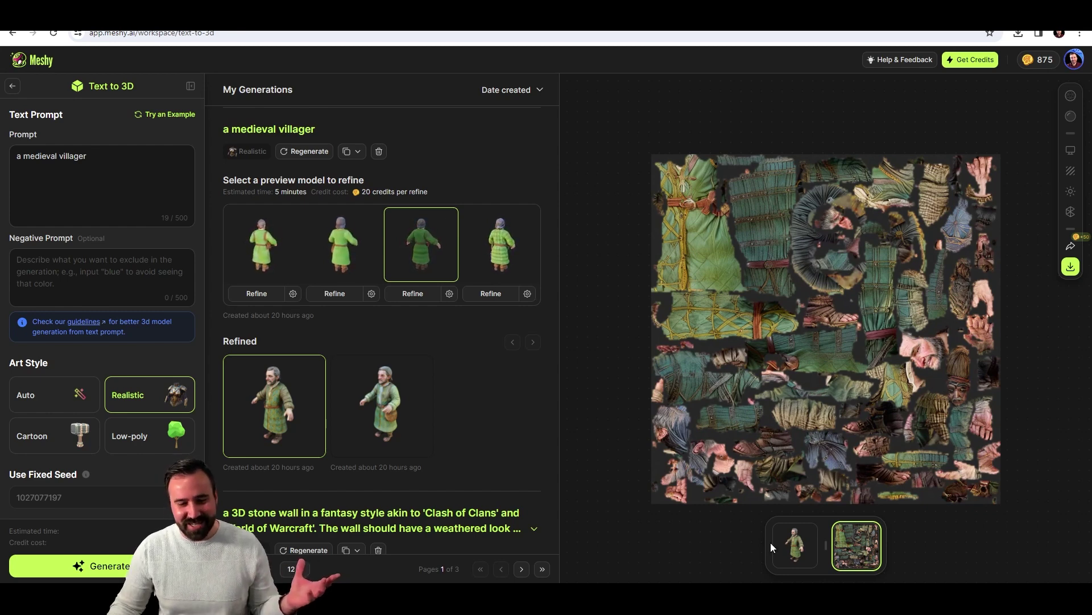
click(794, 544)
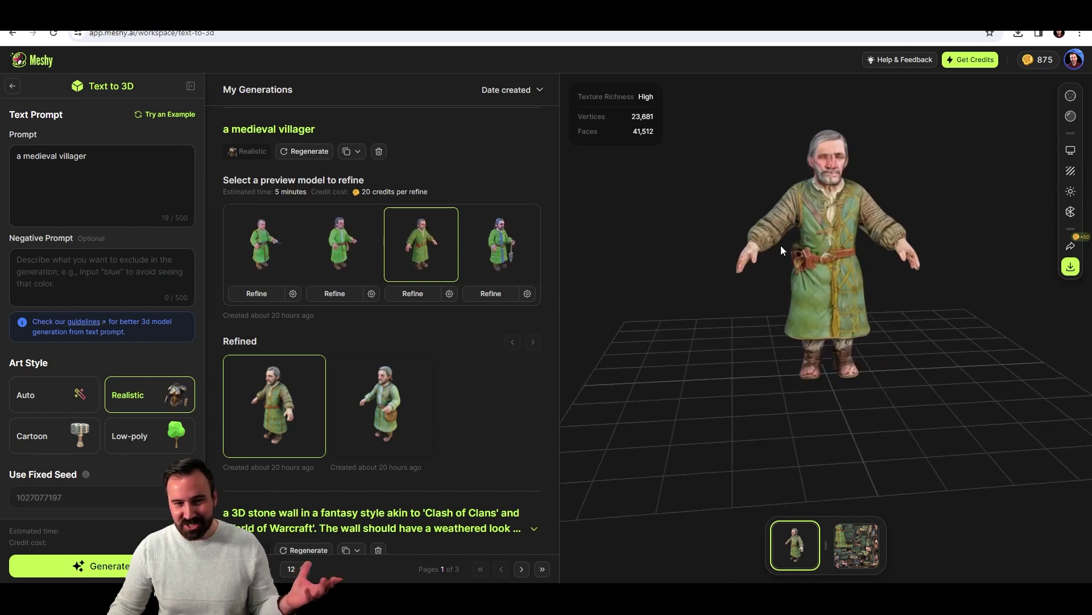
drag(805, 220, 870, 183)
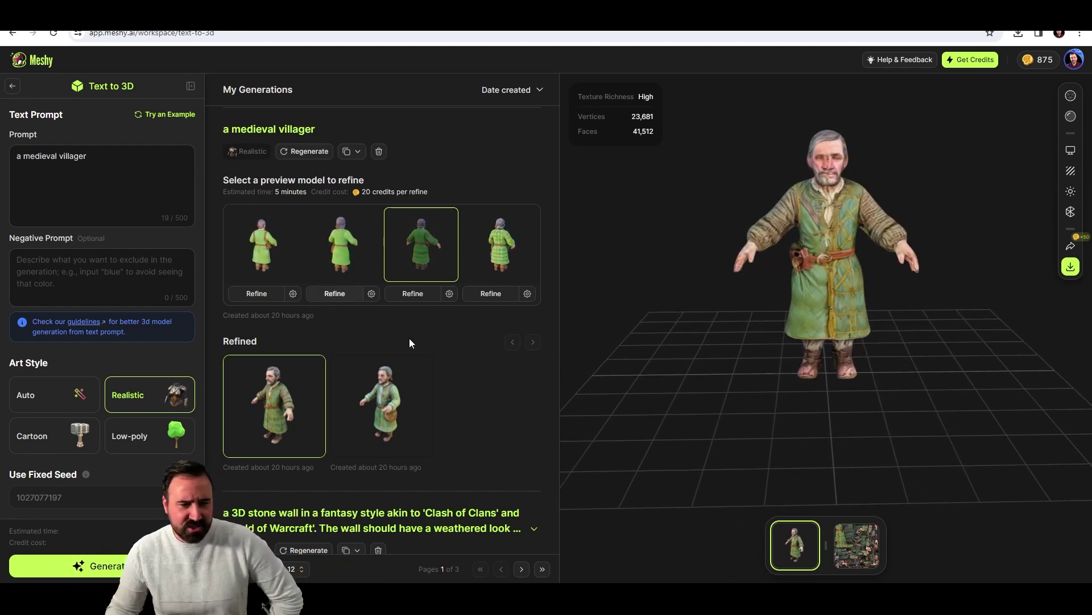
Load and orbit the refined female medieval villager, then the refined salmon.
scroll(410, 335, up, 5)
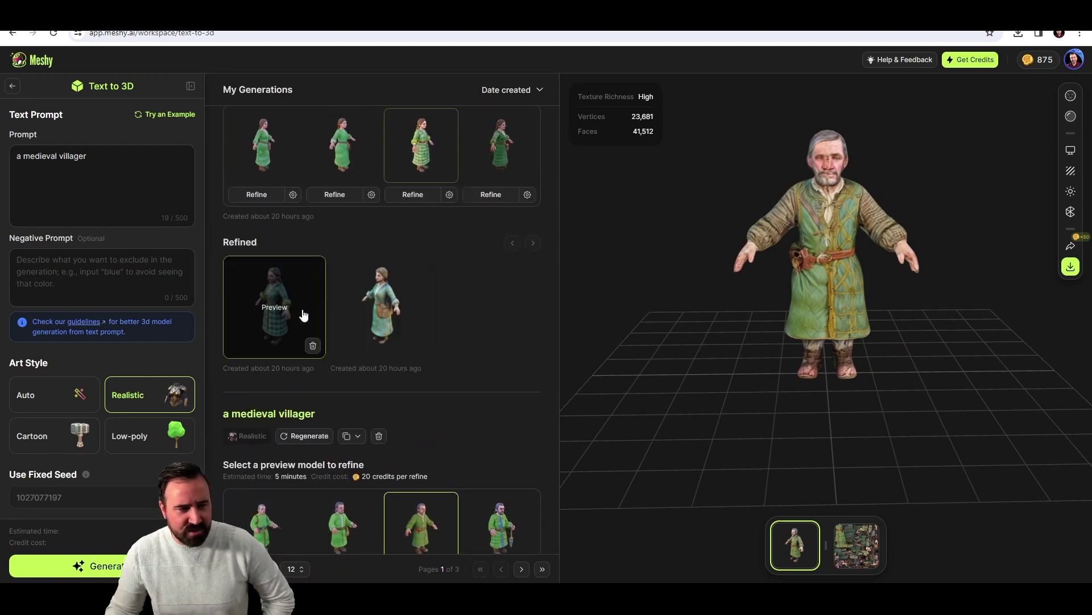
click(304, 315)
drag(770, 255, 823, 244)
scroll(438, 267, up, 7)
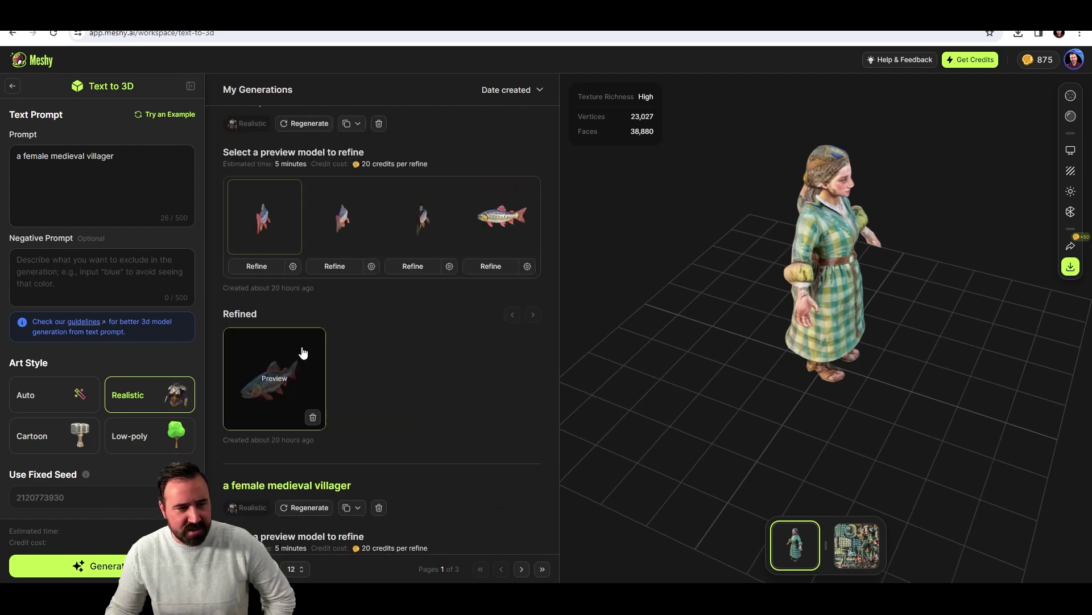
click(295, 358)
drag(603, 323, 814, 347)
Load the refined metal mining cart, the lightning stone tower and the cartoon stone tower.
scroll(330, 308, up, 5)
click(285, 290)
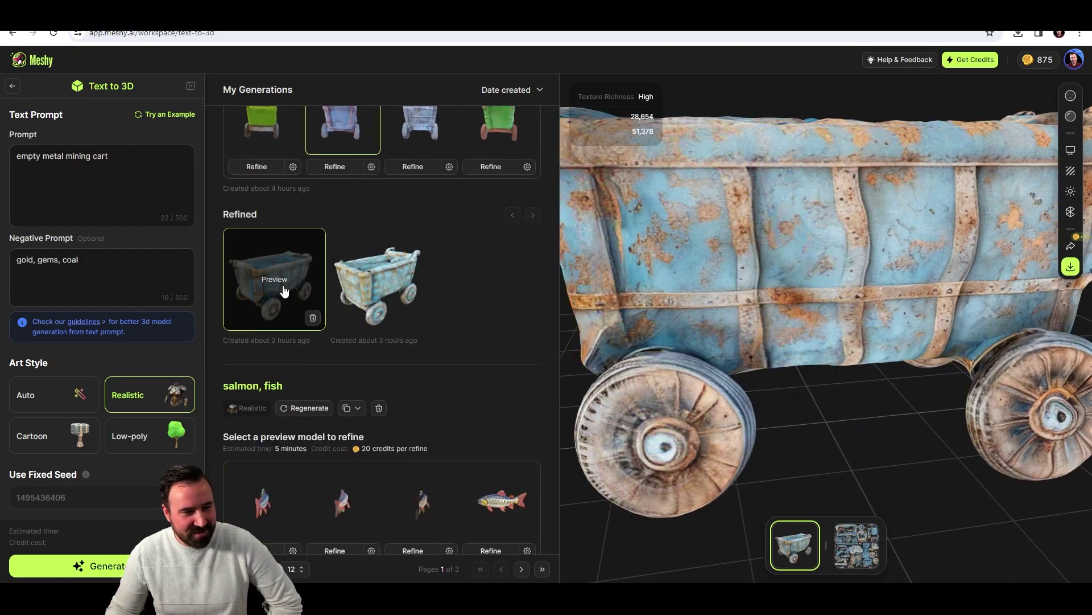
scroll(308, 288, up, 3)
scroll(333, 283, down, 3)
scroll(319, 276, up, 6)
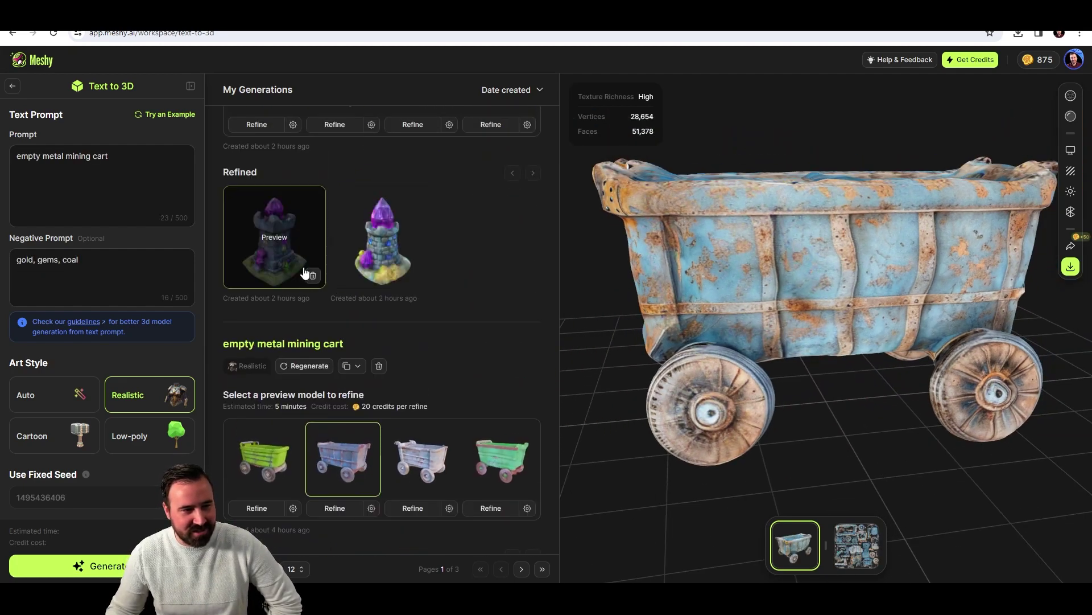
click(305, 266)
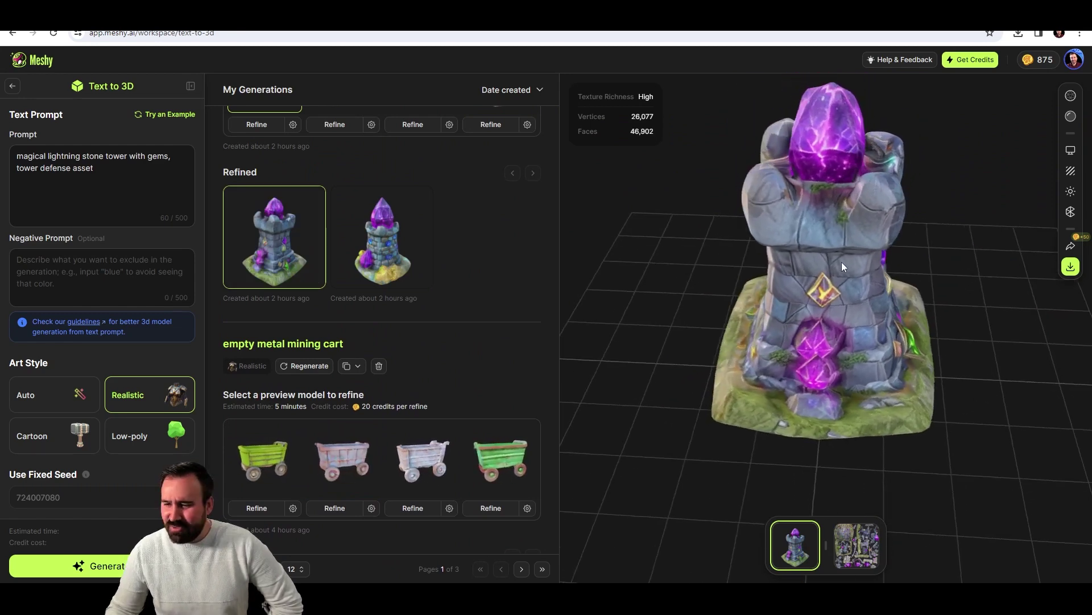
scroll(305, 257, up, 8)
scroll(306, 258, down, 2)
click(274, 251)
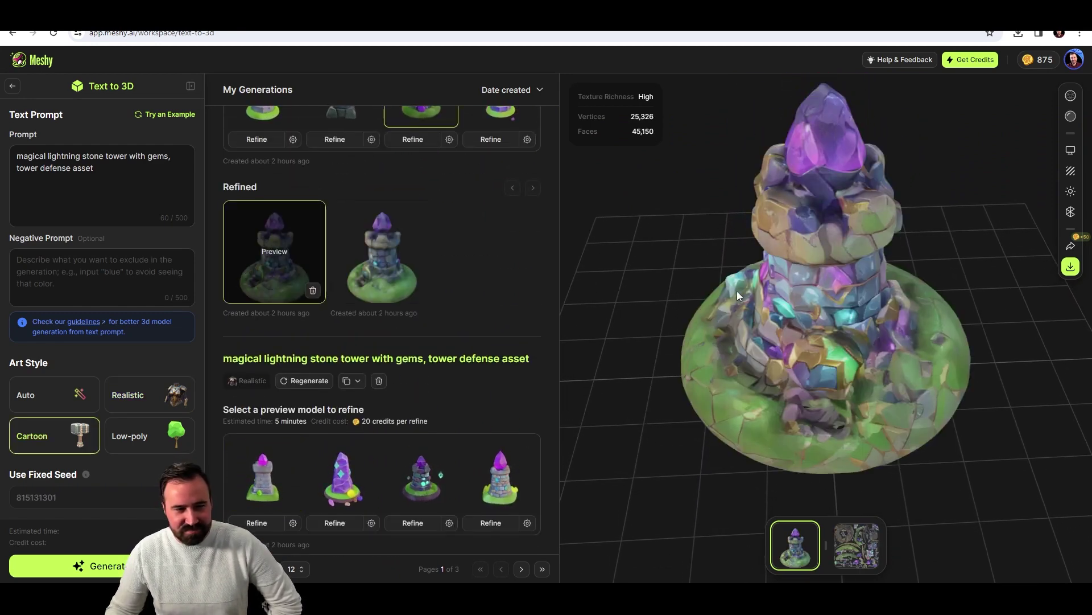
Load the second refined ogre, then the refined pirate rat, orbiting the rat.
scroll(358, 264, up, 4)
scroll(357, 264, up, 2)
click(424, 215)
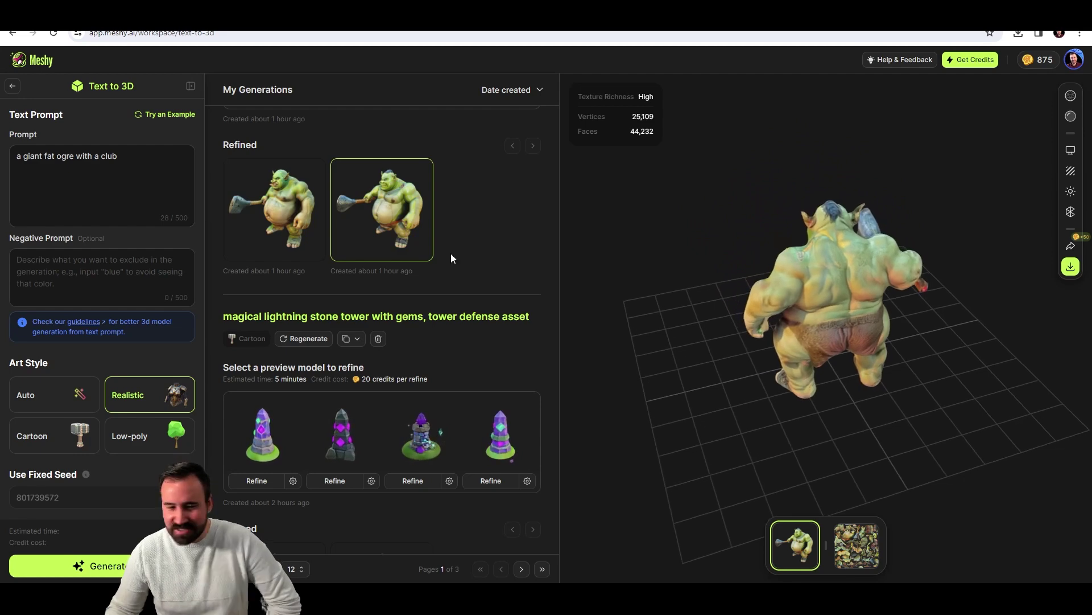
scroll(310, 240, up, 10)
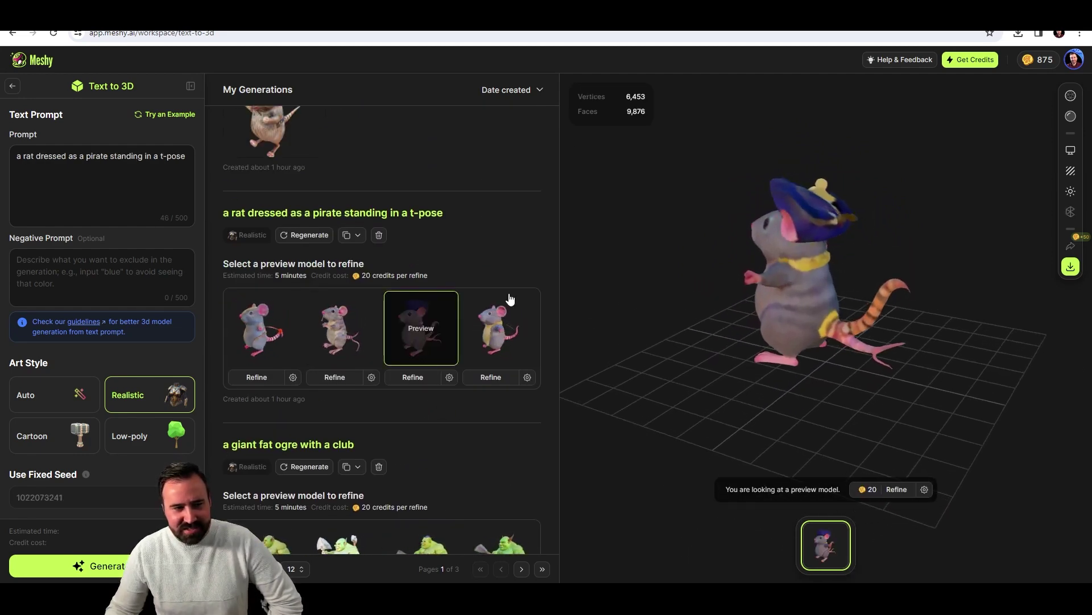
scroll(398, 262, up, 2)
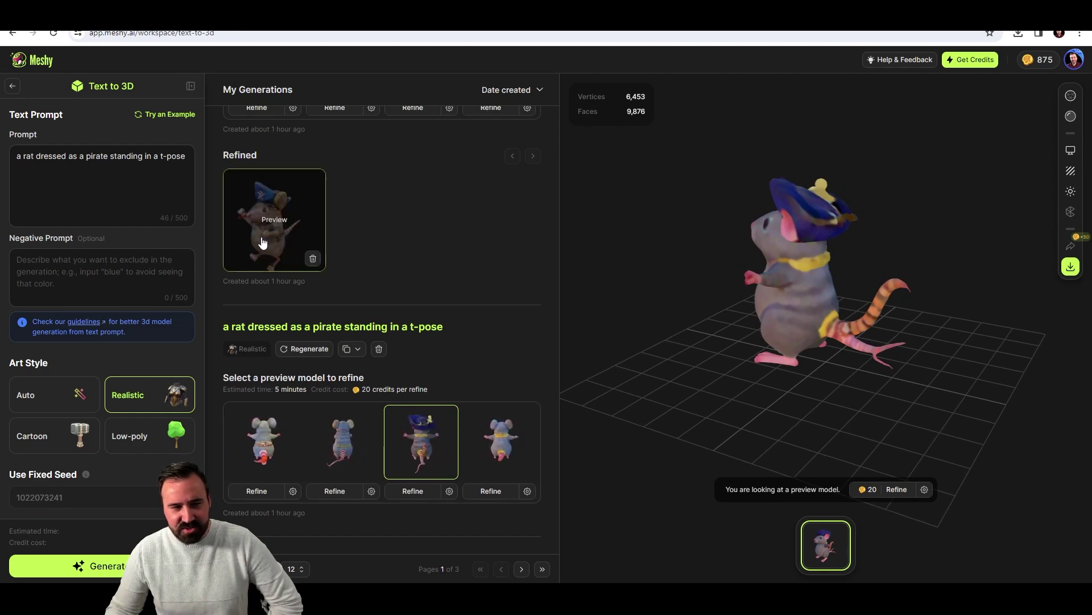
click(262, 243)
drag(906, 285, 915, 339)
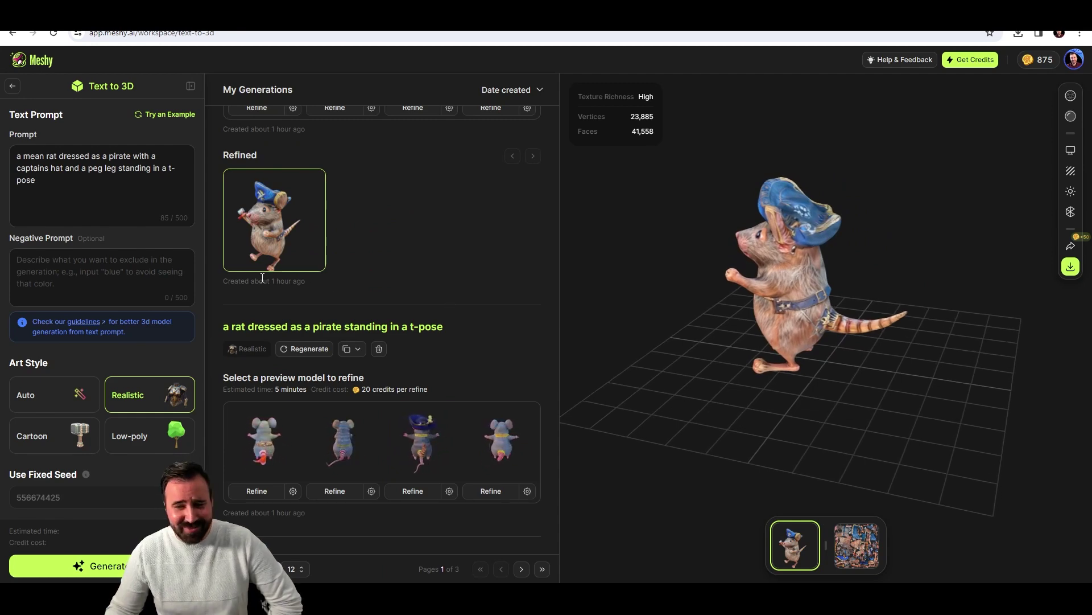
Load the second refined sleek space fighter and orbit it slightly.
scroll(385, 312, up, 10)
click(371, 318)
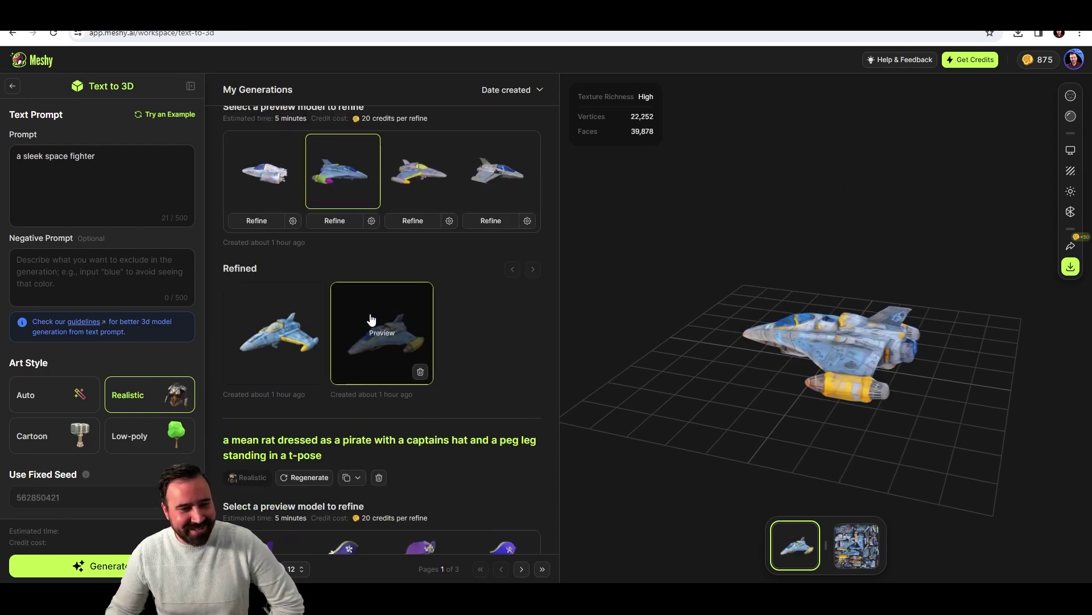
scroll(372, 320, up, 4)
scroll(748, 390, up, 3)
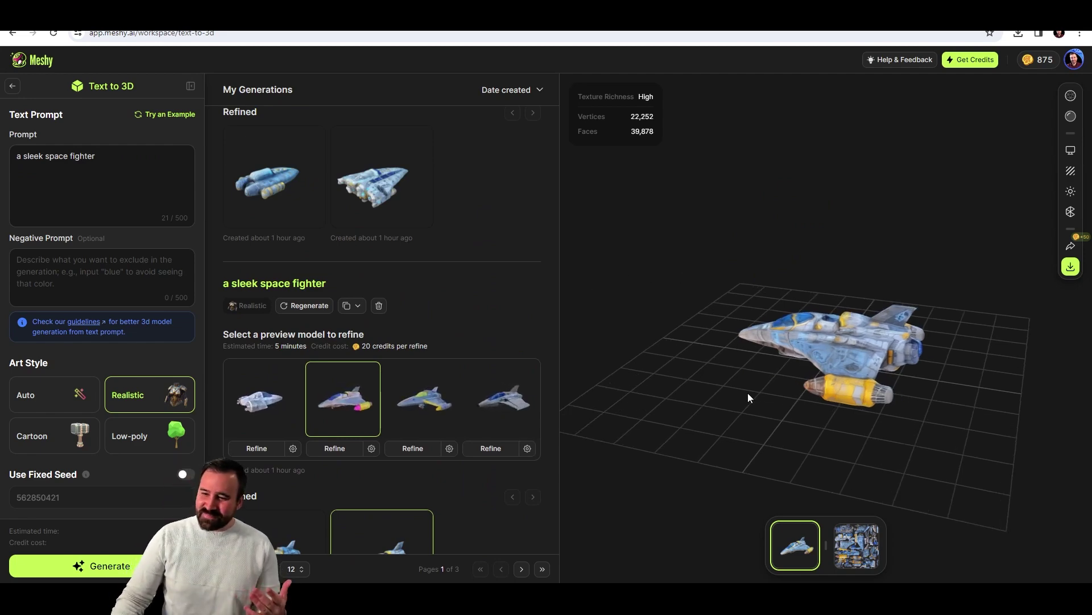
drag(731, 381, 792, 380)
scroll(888, 353, up, 5)
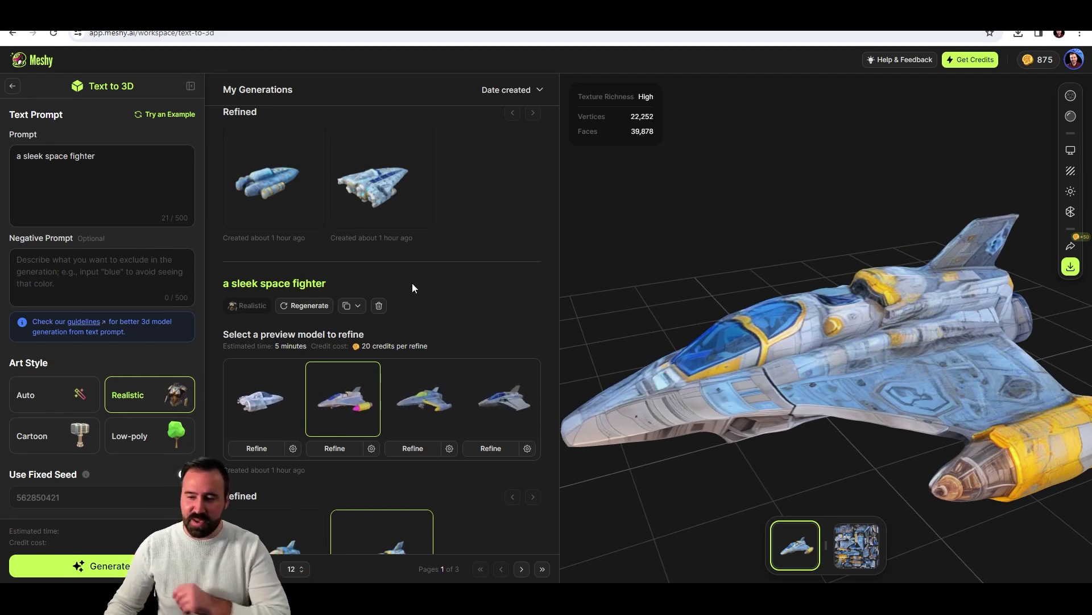
scroll(417, 294, down, 8)
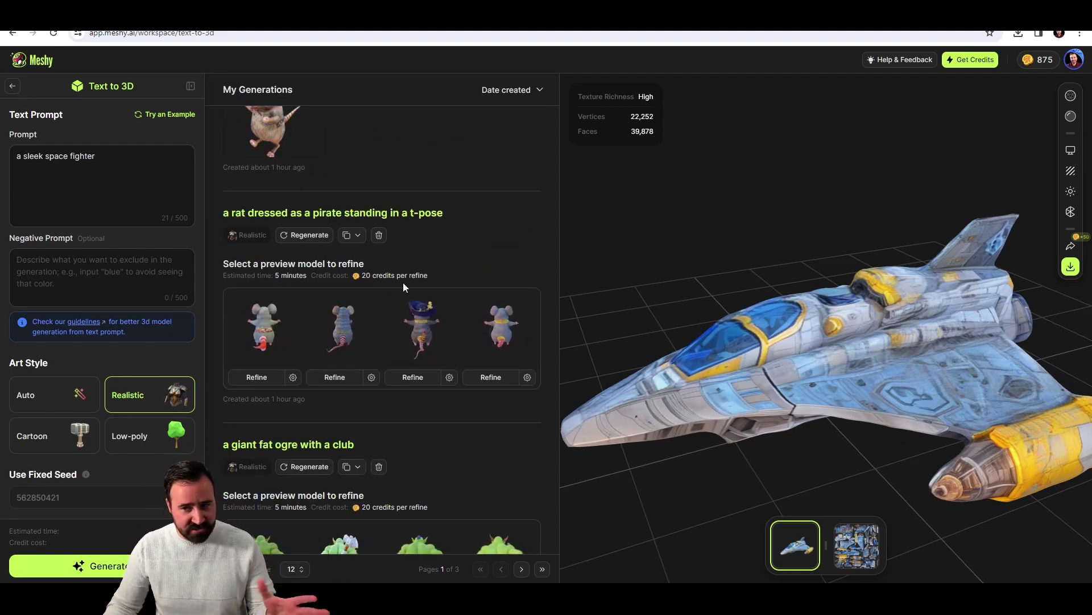
scroll(403, 296, down, 1)
scroll(410, 305, down, 5)
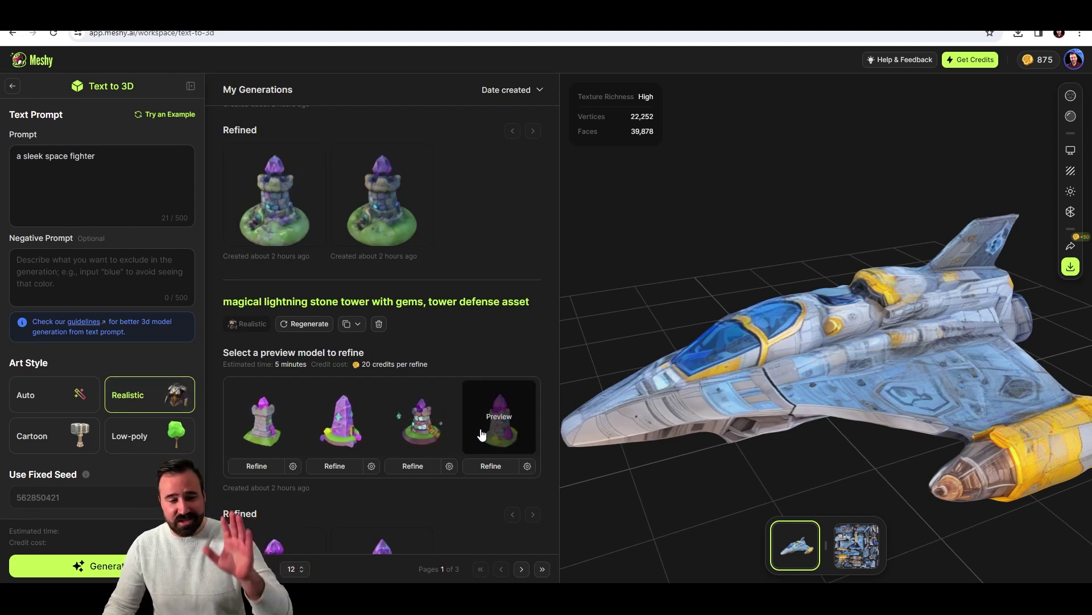
Check the space fighter's download formats, glb and blend, then close the download settings.
click(1070, 267)
click(947, 334)
click(1028, 334)
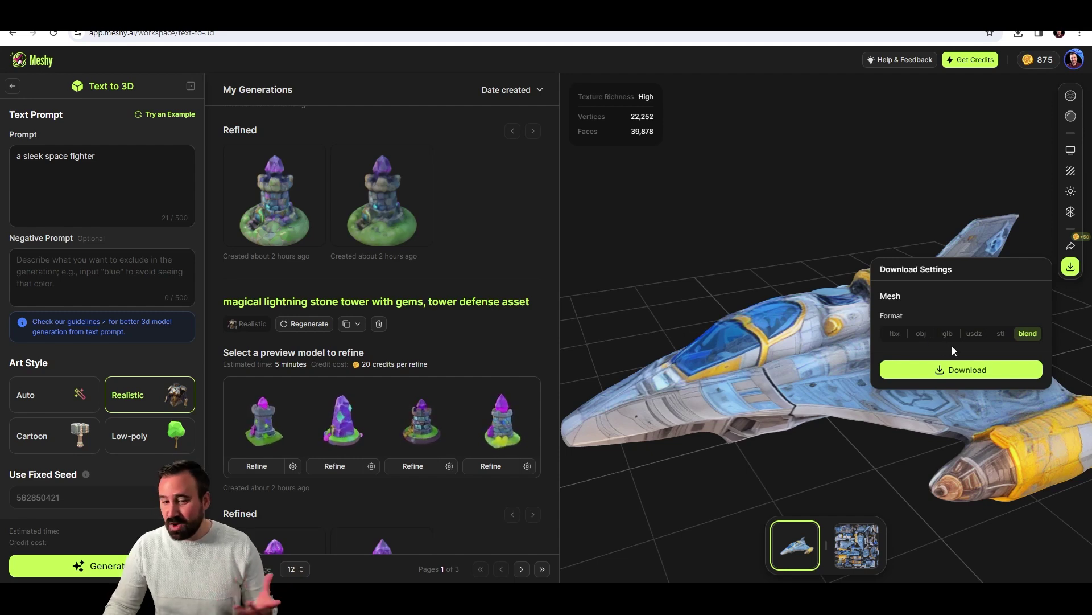
click(802, 147)
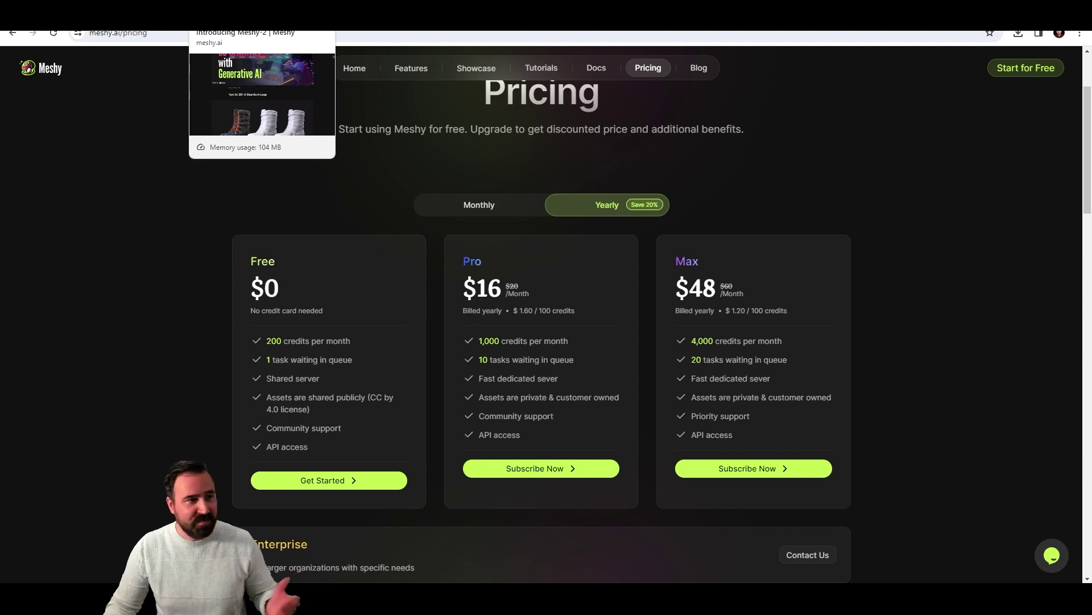
Return to the Text to 3D workspace and scroll down to the 'a medieval villager' generations.
click(341, 14)
scroll(473, 381, down, 5)
scroll(483, 387, down, 10)
scroll(455, 410, down, 3)
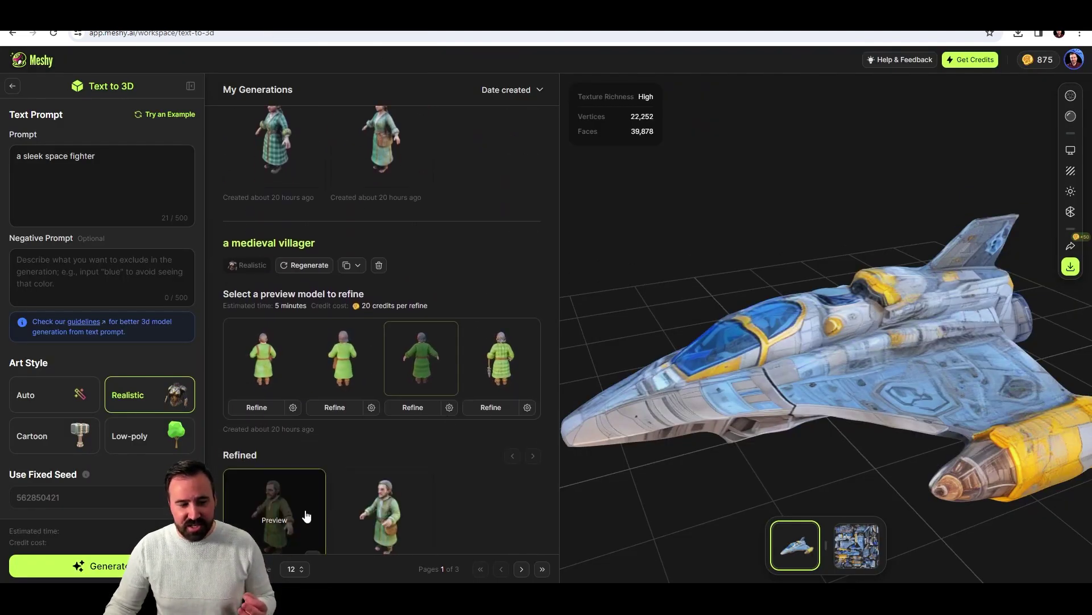
Load the first refined medieval villager and orbit it to view from above and other angles.
click(282, 510)
scroll(819, 268, down, 5)
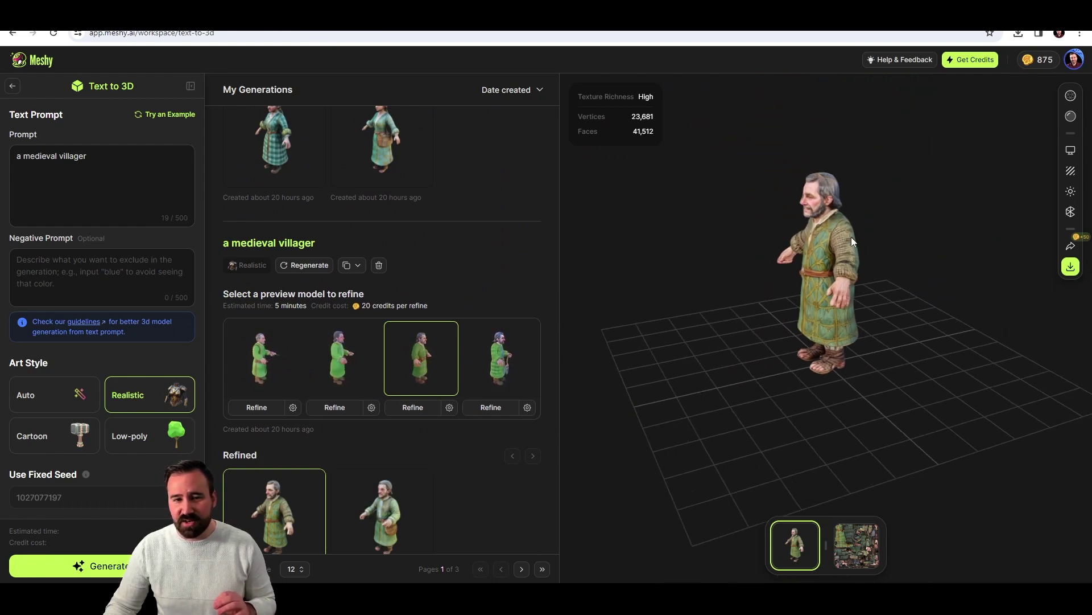
drag(862, 235, 827, 251)
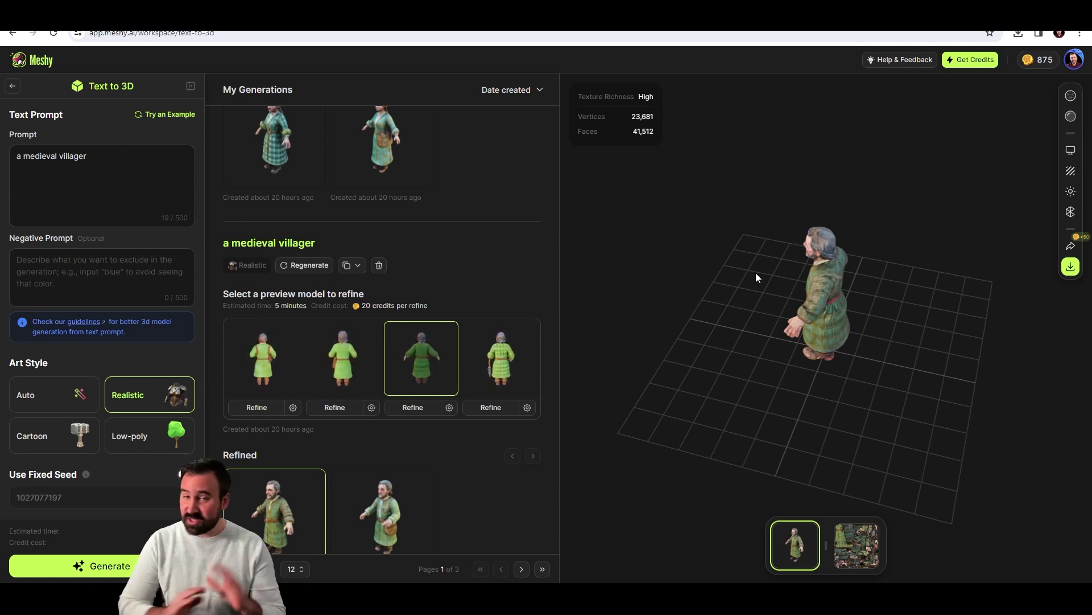
drag(807, 253, 839, 163)
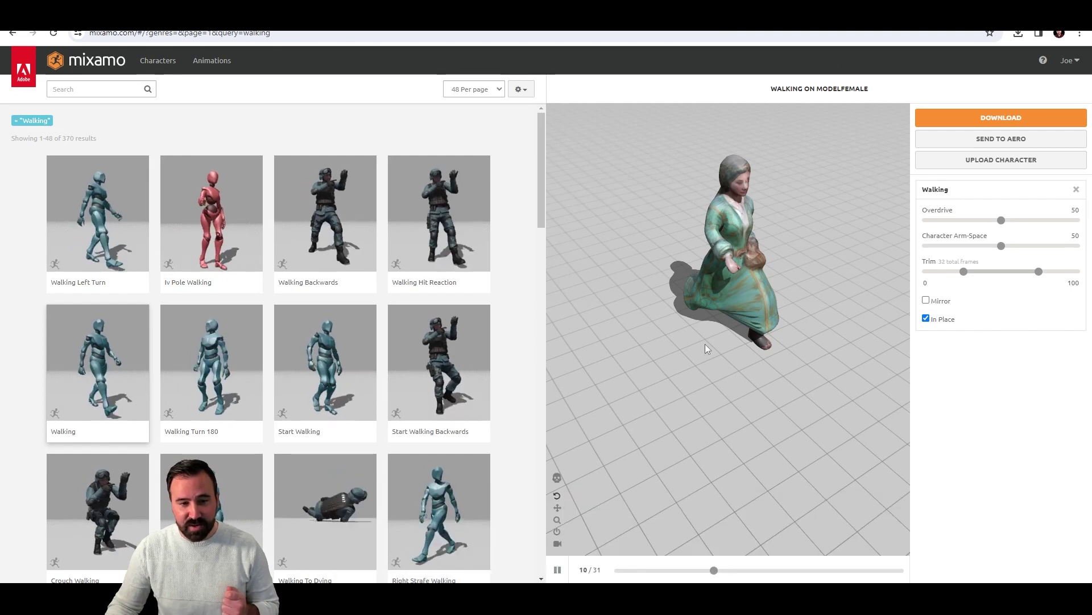
Enable Mirror on the Walking animation and orbit the preview to check the walk from front and side.
click(926, 299)
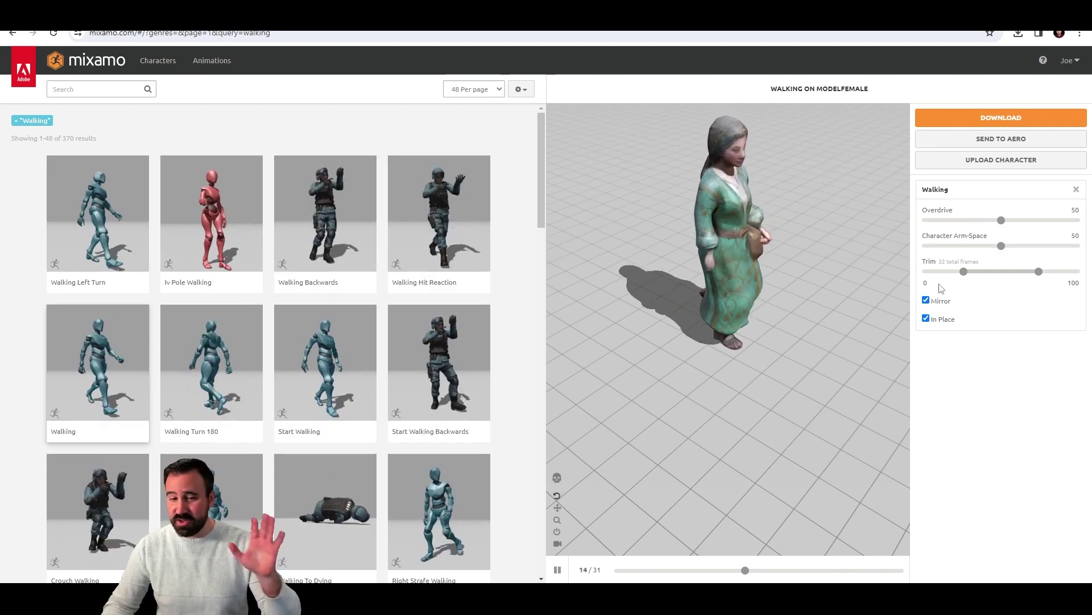
drag(831, 288, 804, 281)
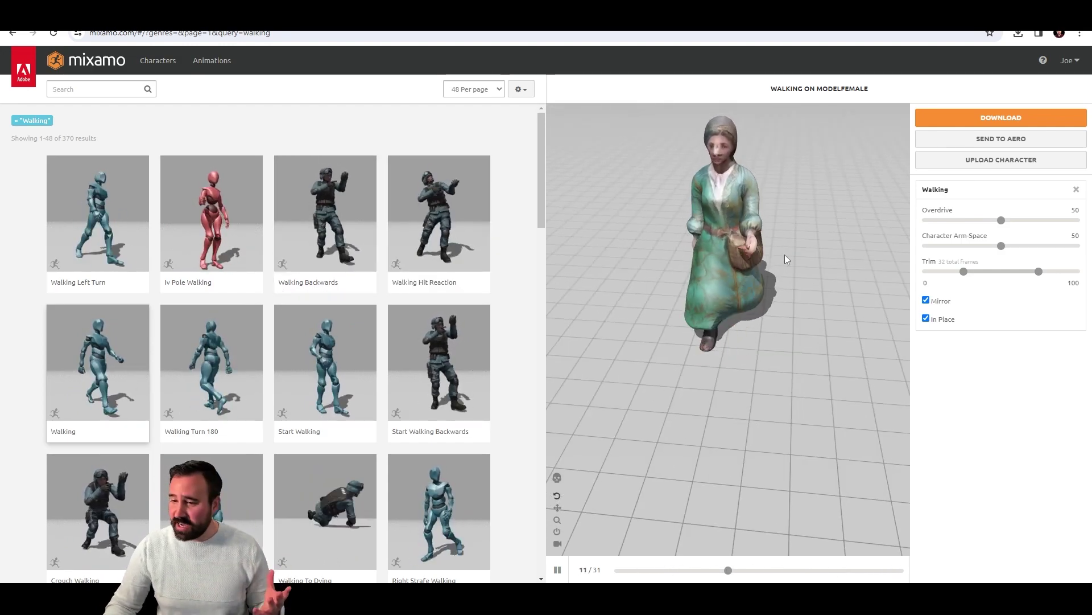
drag(707, 285, 766, 287)
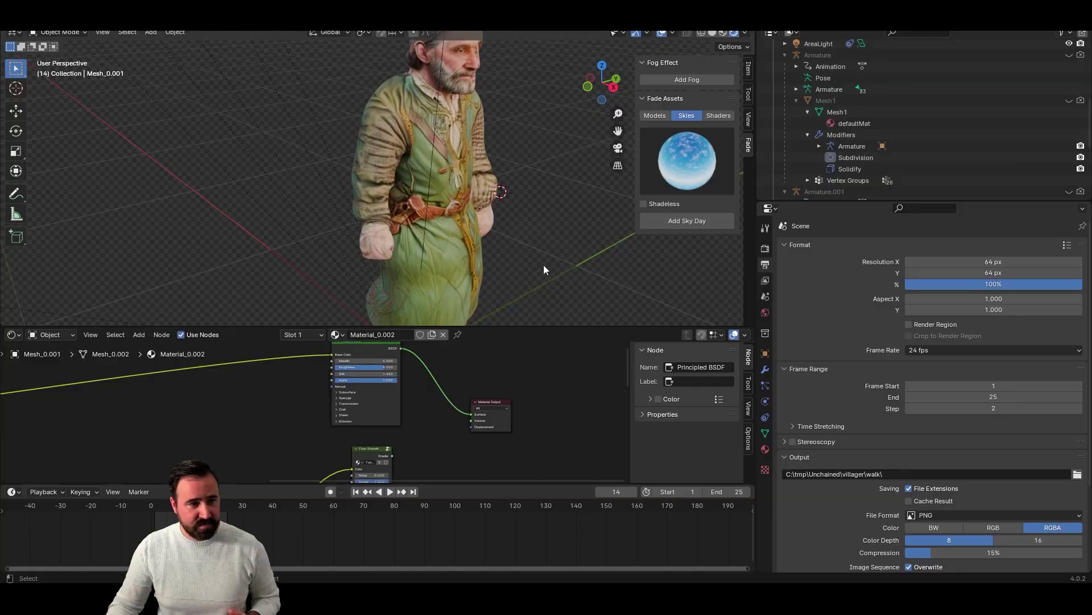
Connect the Toon Smooth shader output to the Material Output Surface.
scroll(544, 265, down, 5)
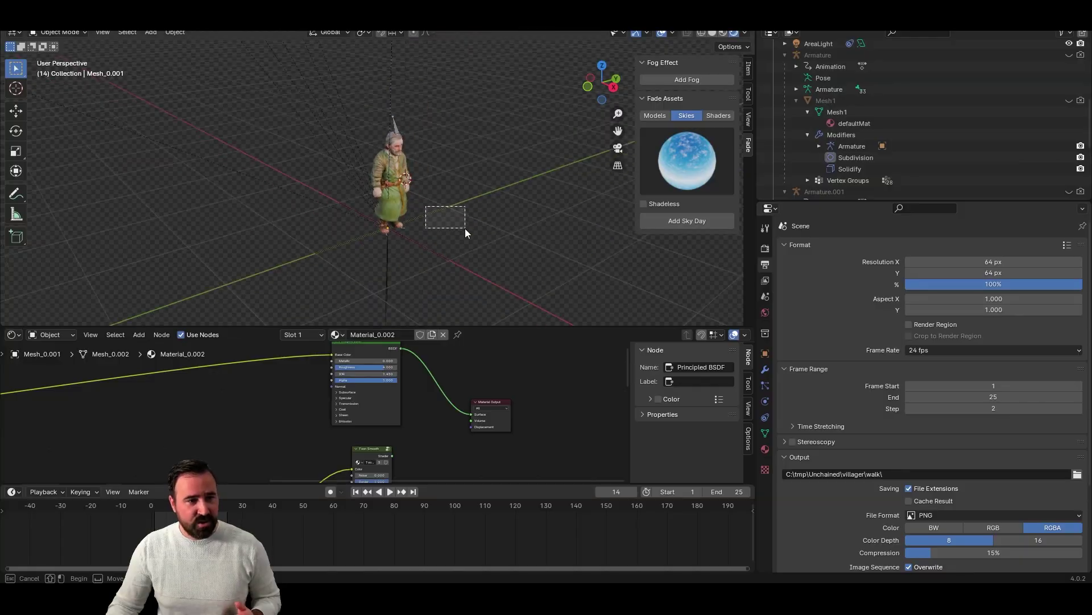
middle_drag(481, 179, 394, 187)
scroll(369, 209, up, 5)
scroll(376, 166, up, 3)
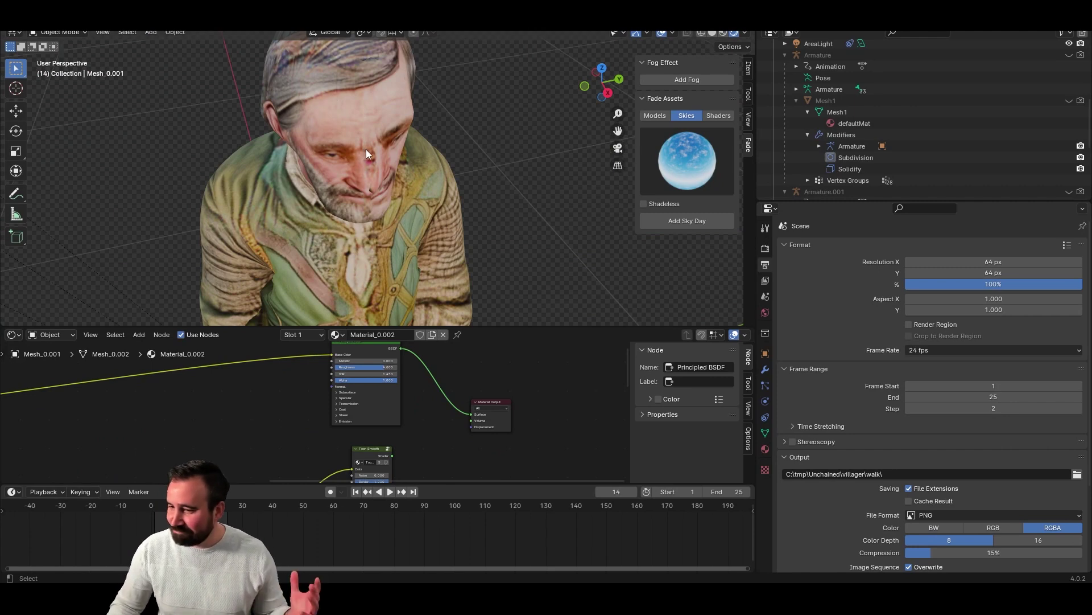
scroll(366, 150, down, 2)
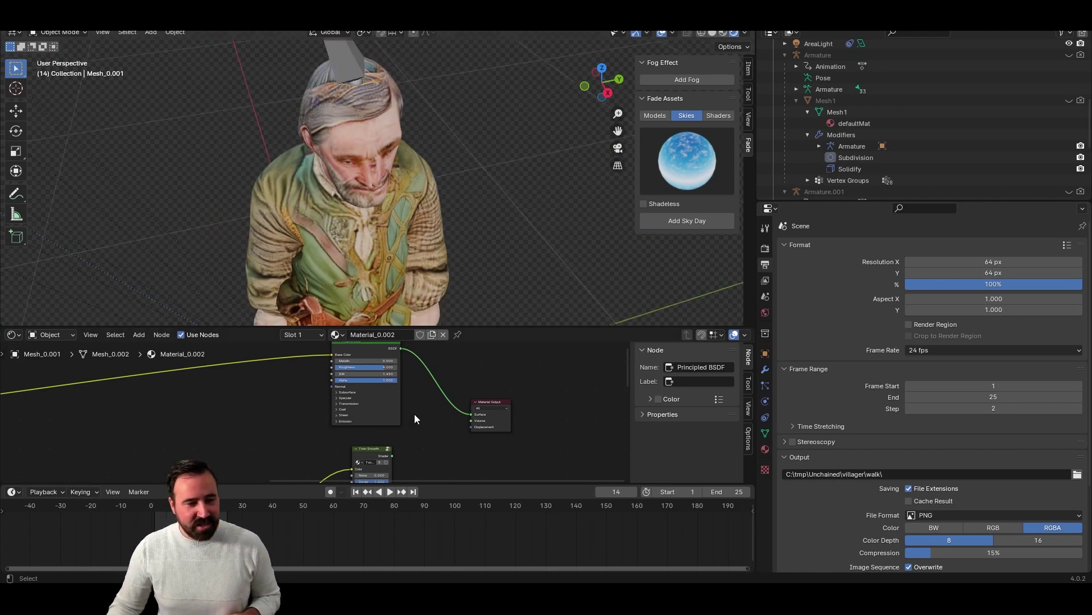
scroll(421, 416, down, 1)
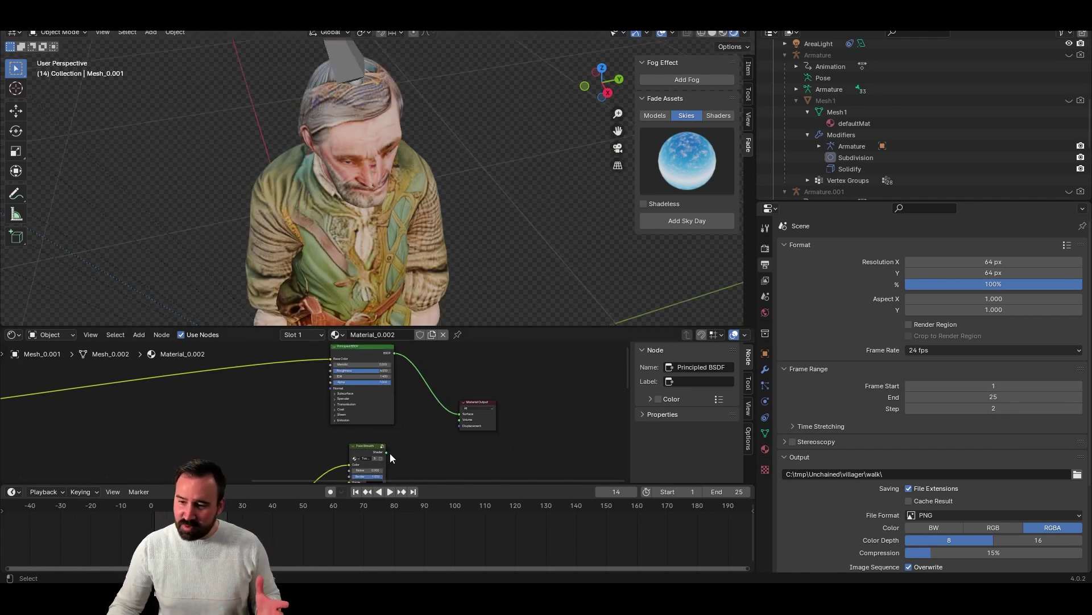
mouse_move(387, 452)
mouse_down()
mouse_move(461, 425)
mouse_move(460, 415)
mouse_up()
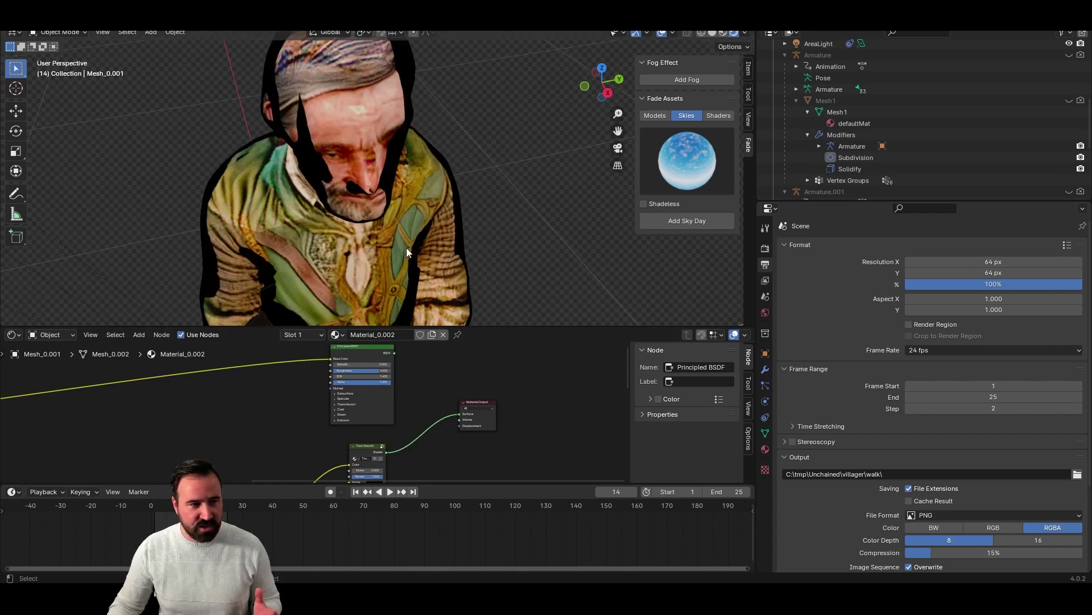
Deselect the villager, render frame 14 at 64 px with F12, and enlarge the render window.
scroll(407, 247, down, 4)
middle_drag(428, 268, 479, 258)
scroll(478, 205, up, 3)
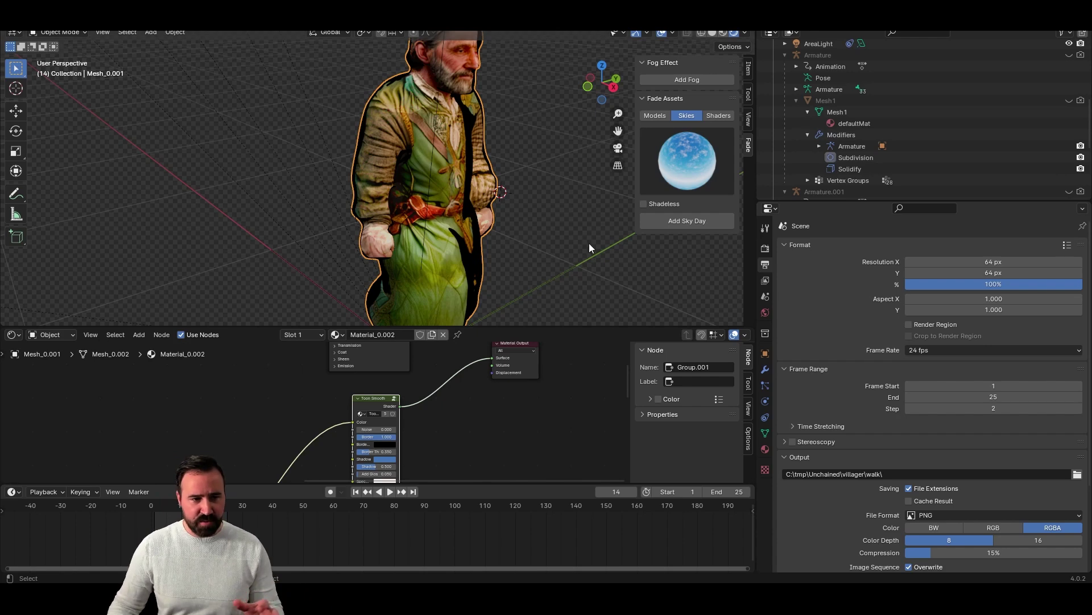
click(585, 241)
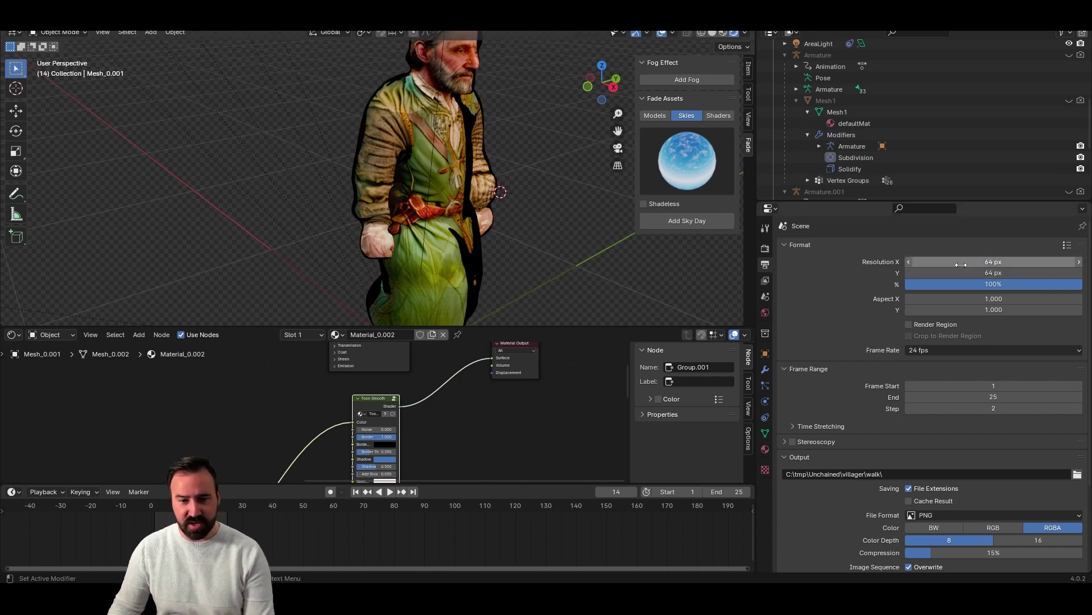
key(F12)
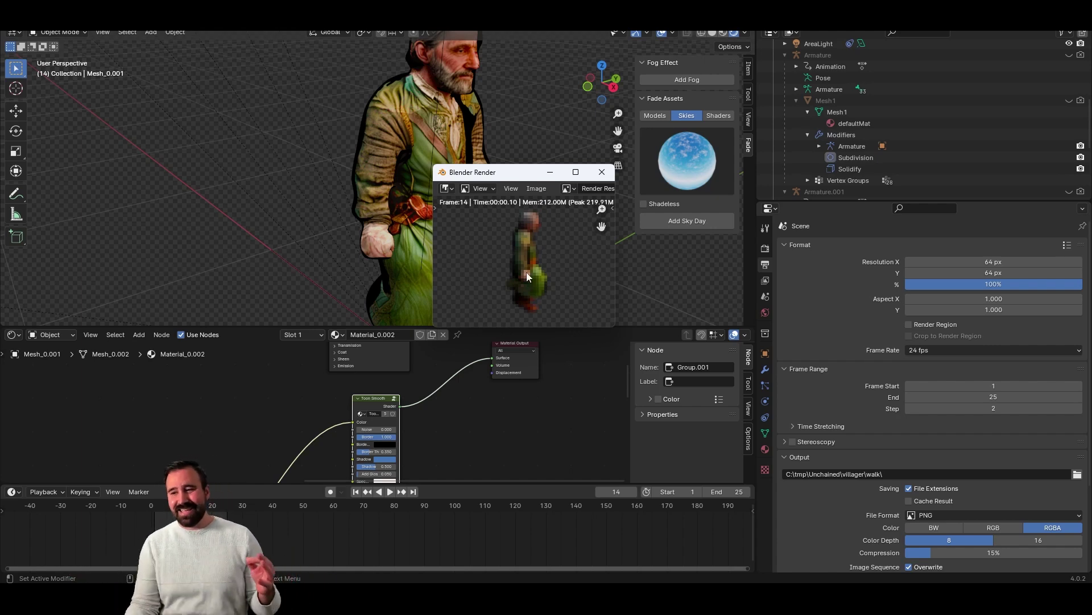
drag(431, 163, 212, 46)
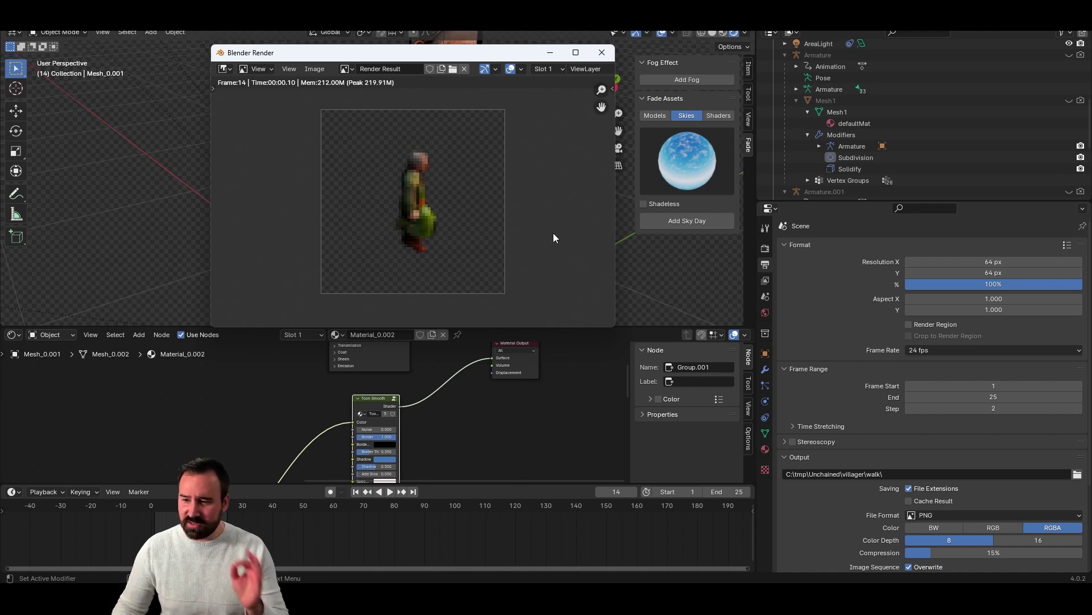
Bring the Construct preview of the villager walk sprites to the front from the Chrome taskbar.
mouse_move(649, 594)
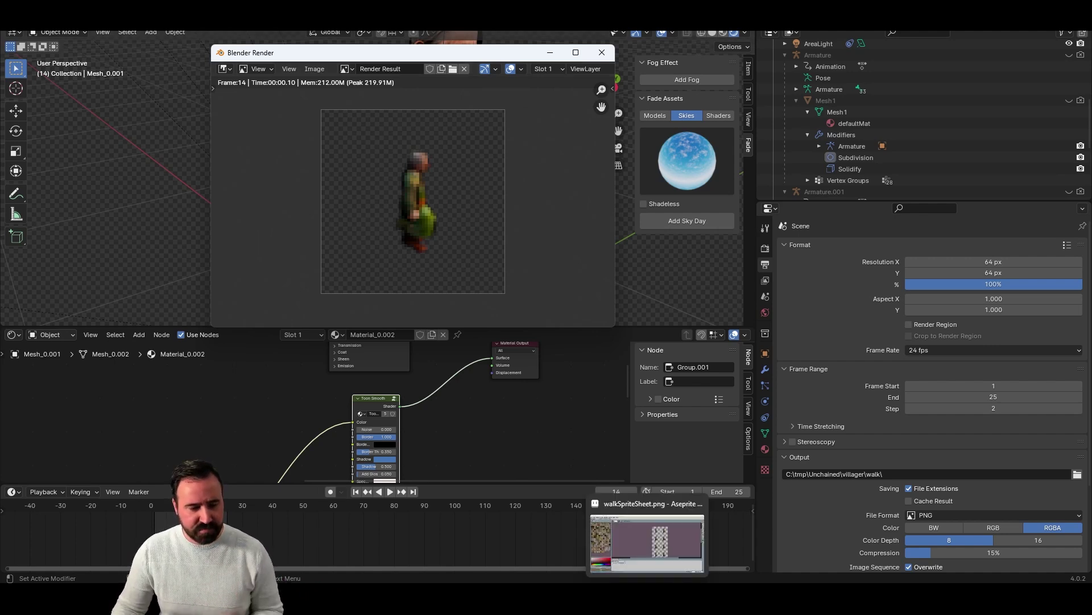
click(593, 548)
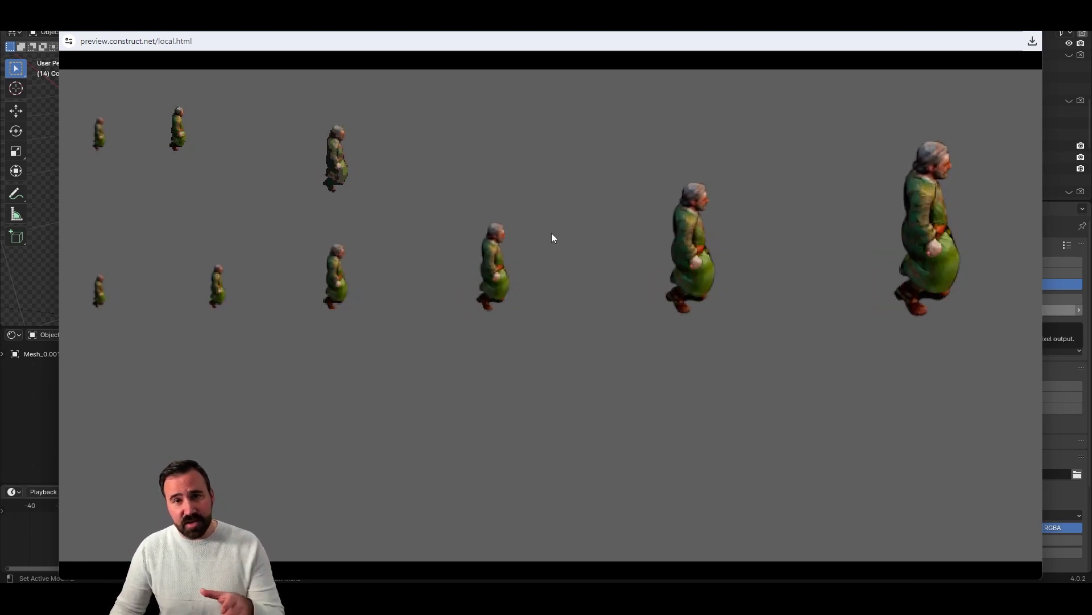
Inspect the 128x384 TexturePacker sheet, then switch to walkSpriteSheet.png in Aseprite.
click(723, 532)
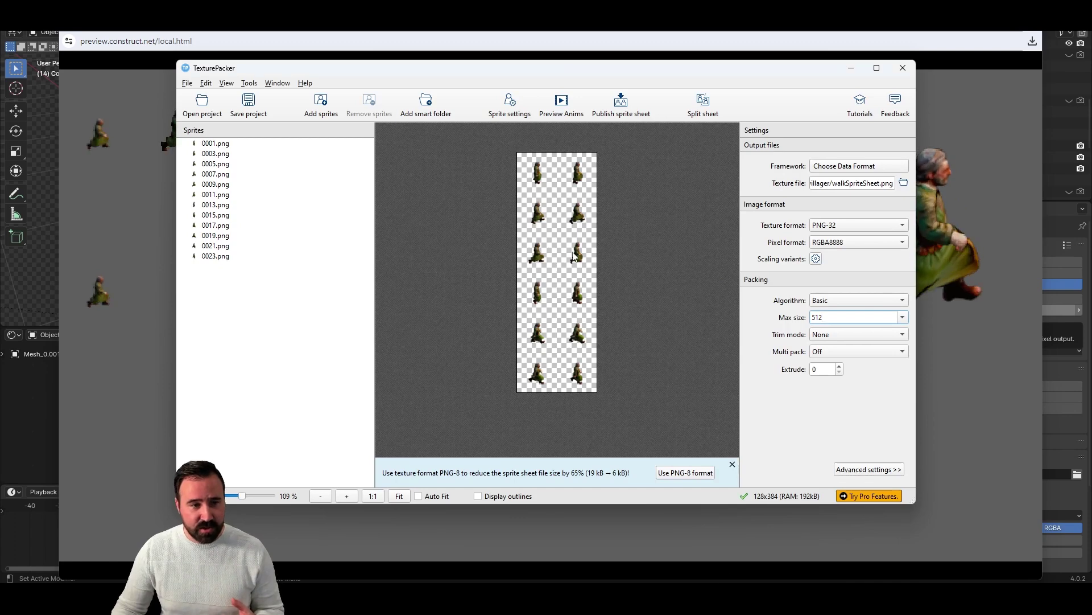
scroll(556, 232, up, 5)
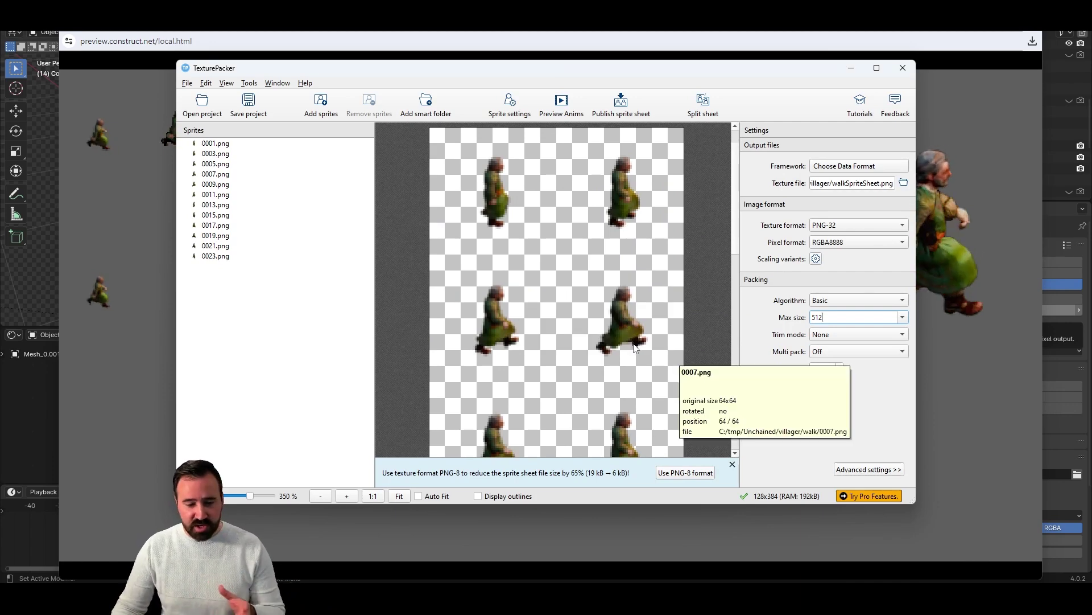
key(alt+Tab)
scroll(565, 194, down, 1)
scroll(639, 175, up, 2)
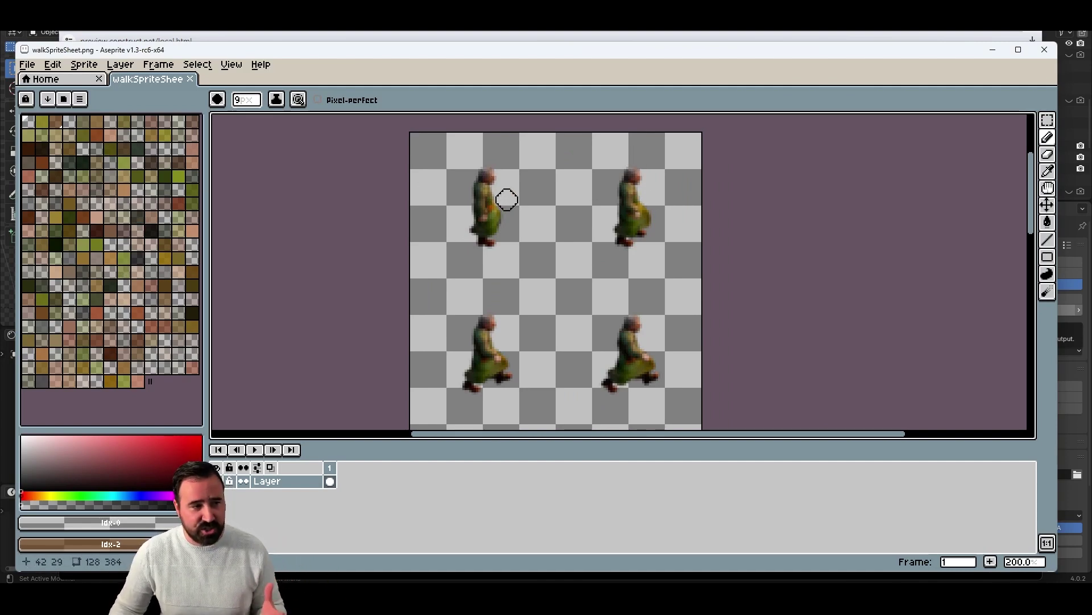
Build a new palette from the sprite limited to 128 colours, including alpha entries.
click(82, 67)
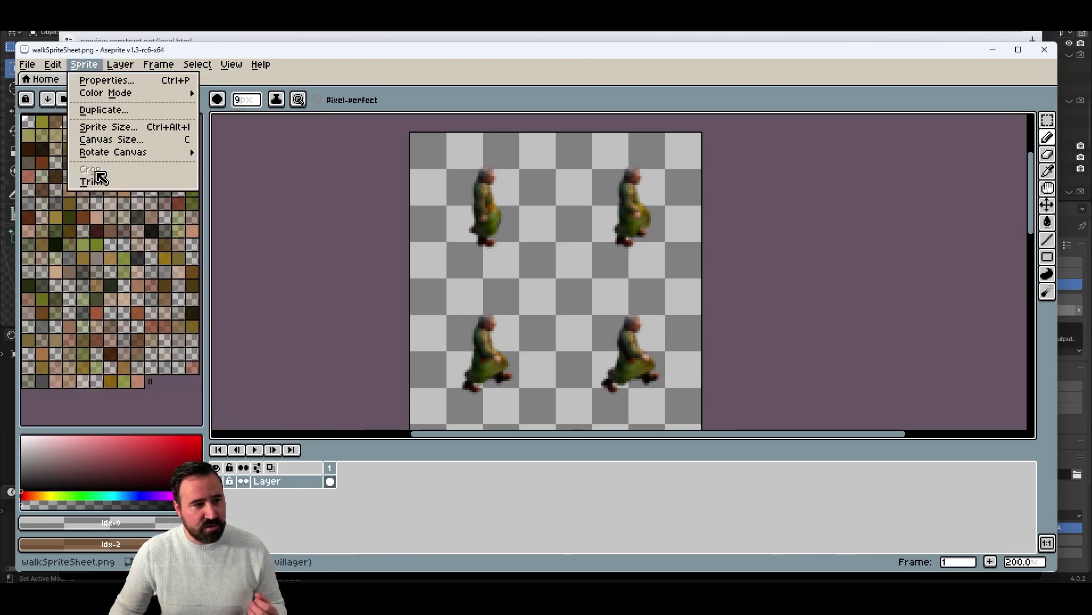
click(80, 100)
click(143, 341)
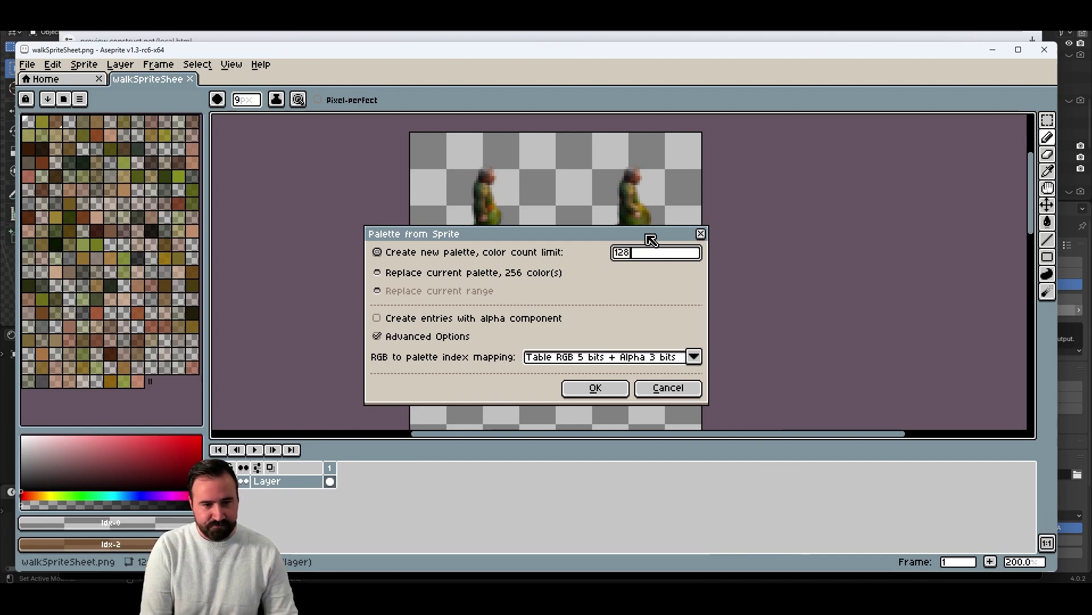
click(535, 318)
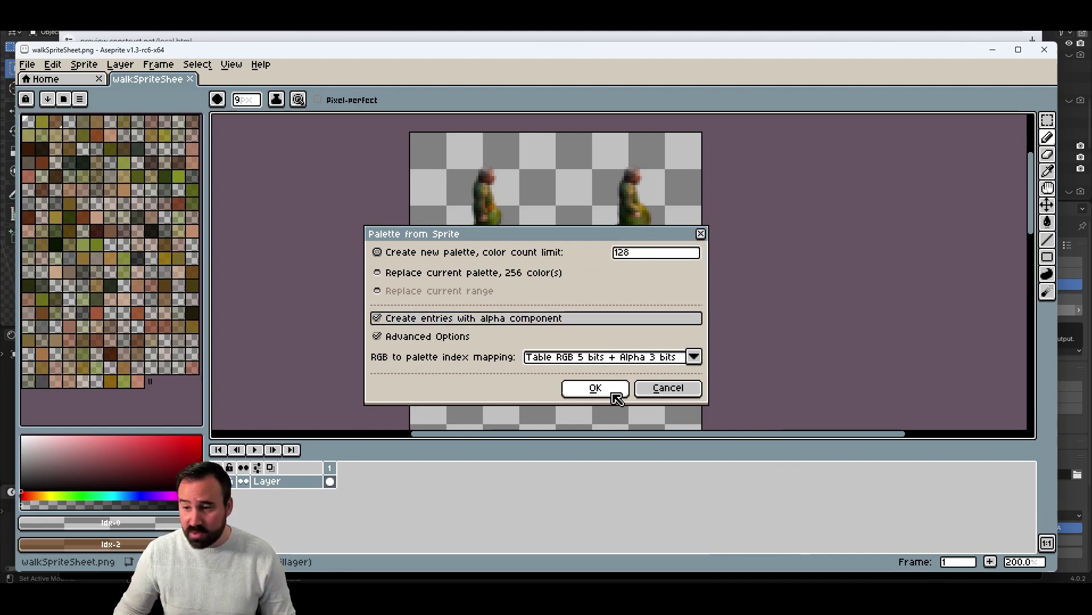
click(594, 392)
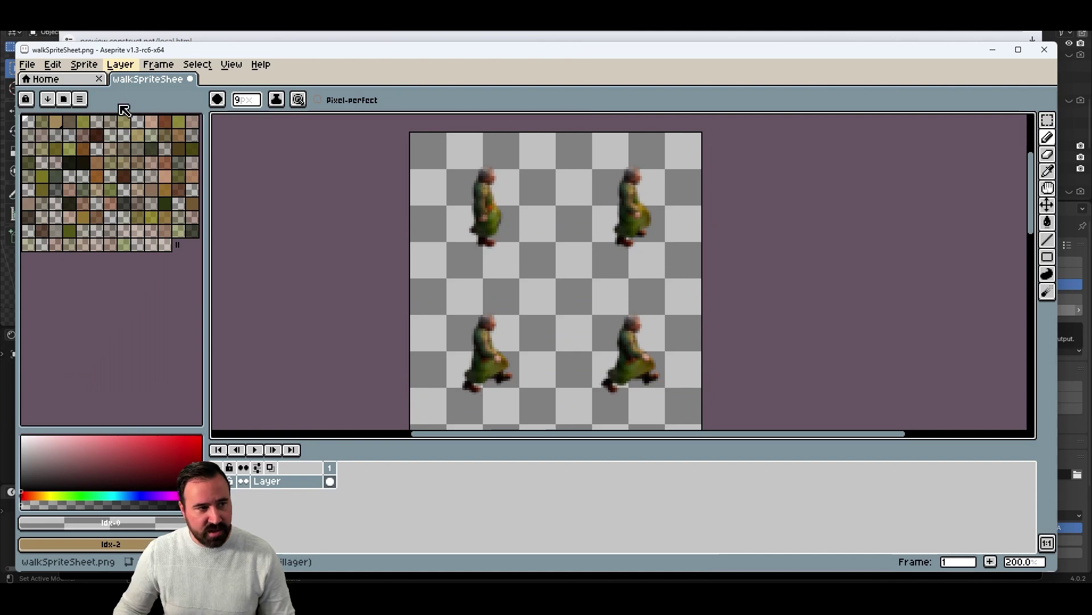
Convert the sprite to Indexed colour mode, then back to RGB.
click(84, 65)
mouse_move(136, 92)
click(245, 118)
scroll(634, 200, up, 3)
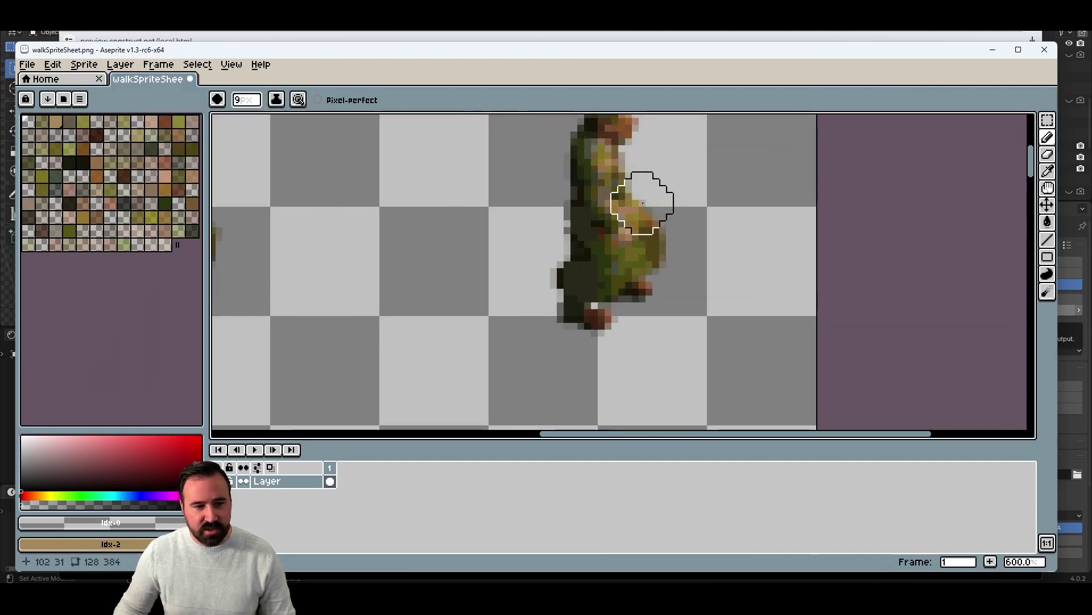
scroll(640, 195, down, 1)
scroll(636, 154, down, 1)
scroll(641, 134, up, 3)
scroll(653, 134, down, 4)
scroll(637, 128, up, 3)
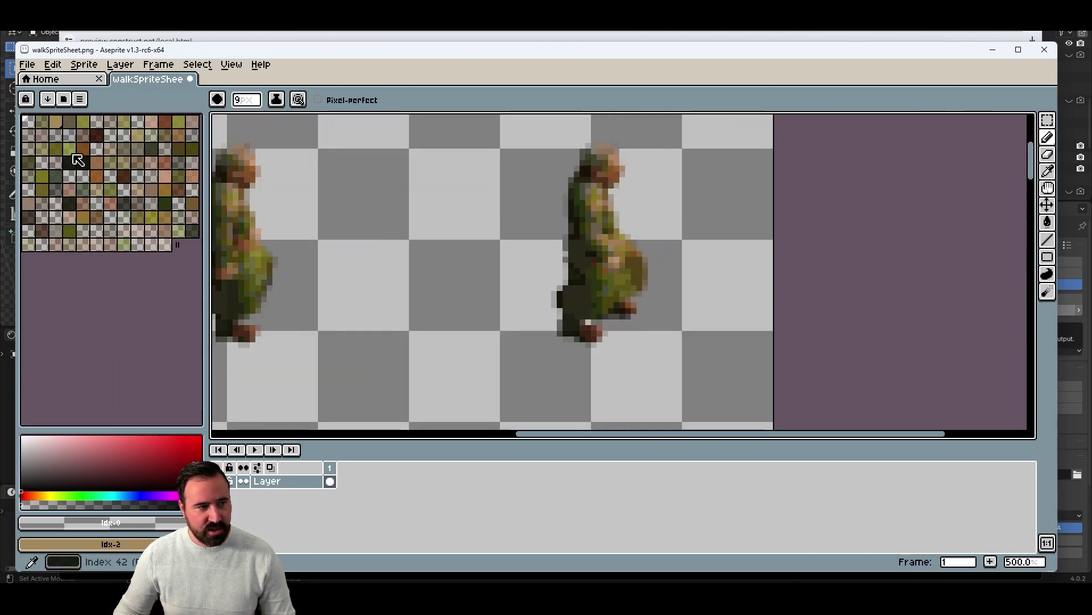
click(82, 64)
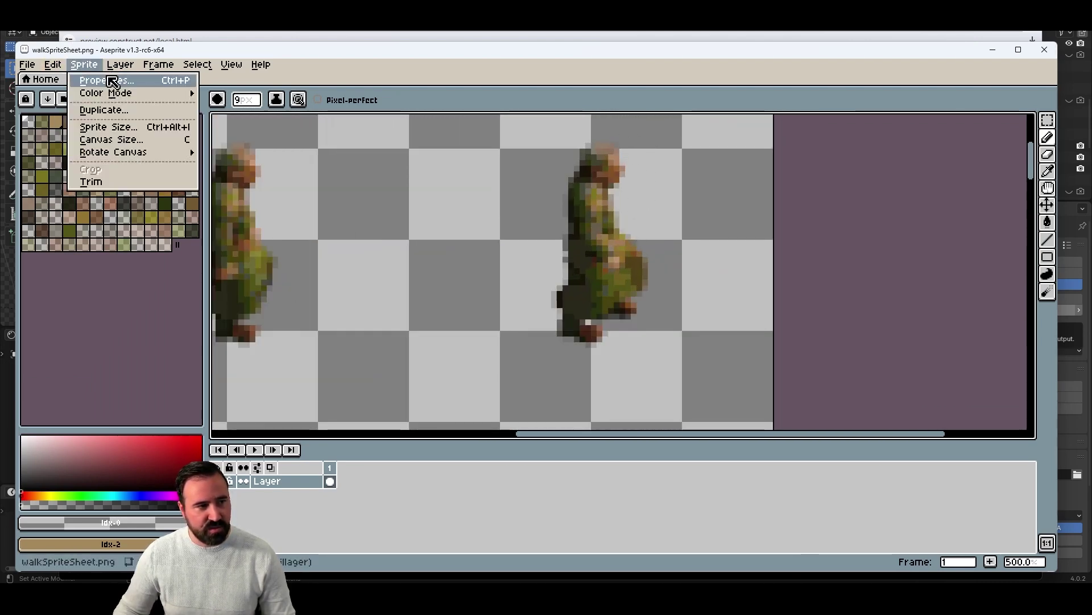
mouse_move(108, 93)
click(219, 93)
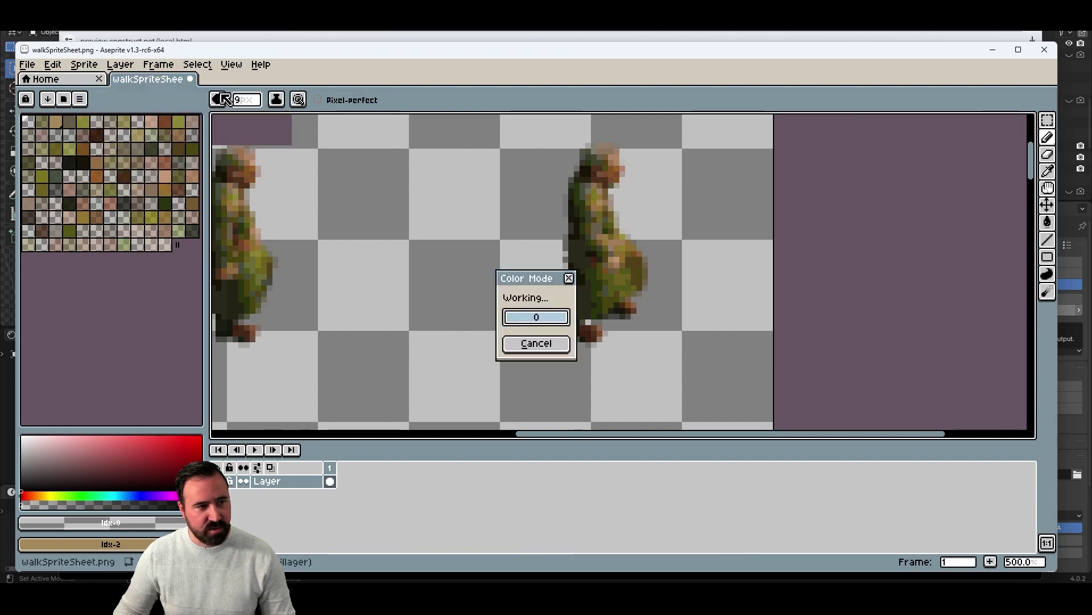
Apply a Median Blur with width 3 and height 3 to the sprite sheet.
click(53, 65)
mouse_move(116, 356)
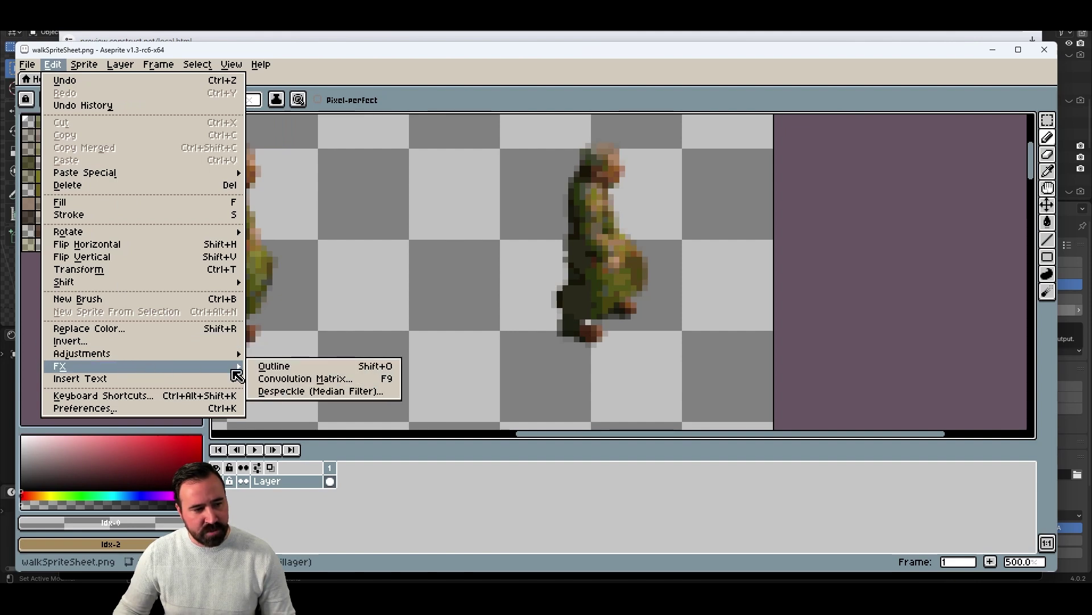
click(287, 389)
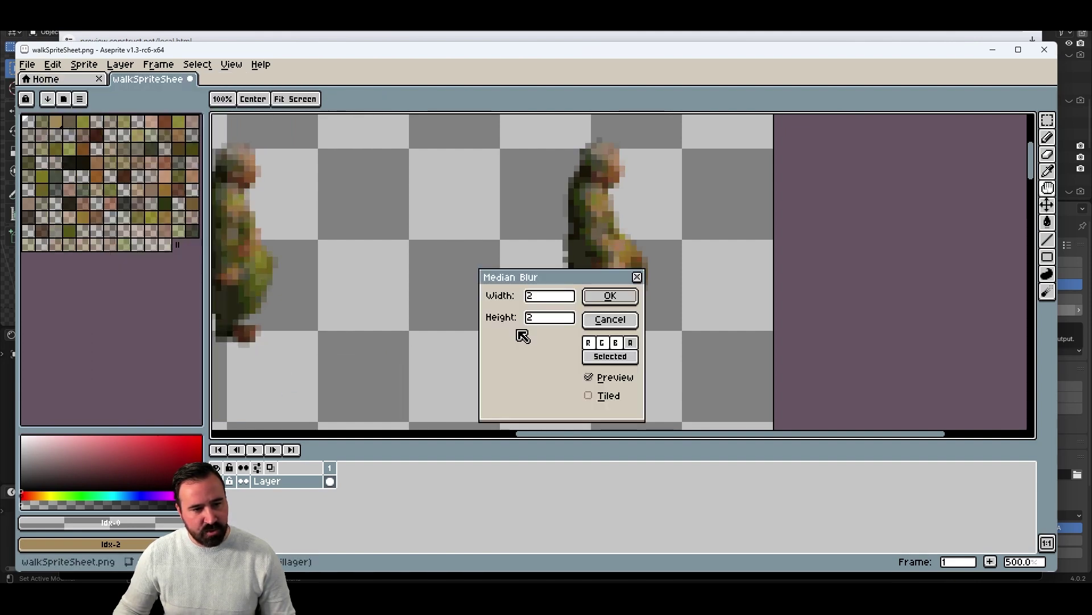
double_click(536, 302)
text(3)
double_click(524, 319)
text(3)
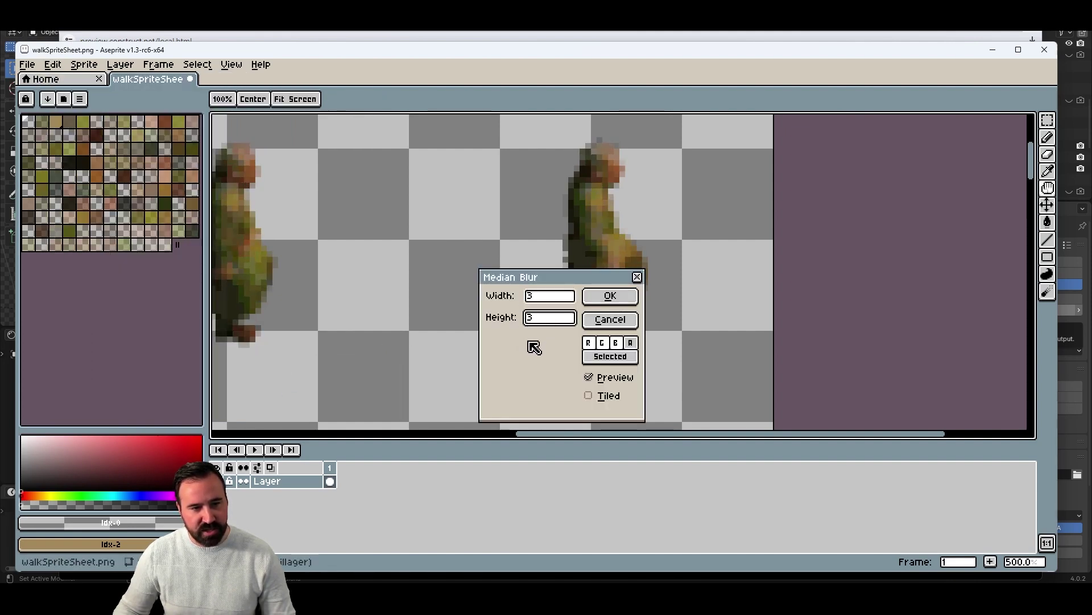
click(610, 296)
scroll(576, 288, down, 2)
scroll(589, 256, up, 2)
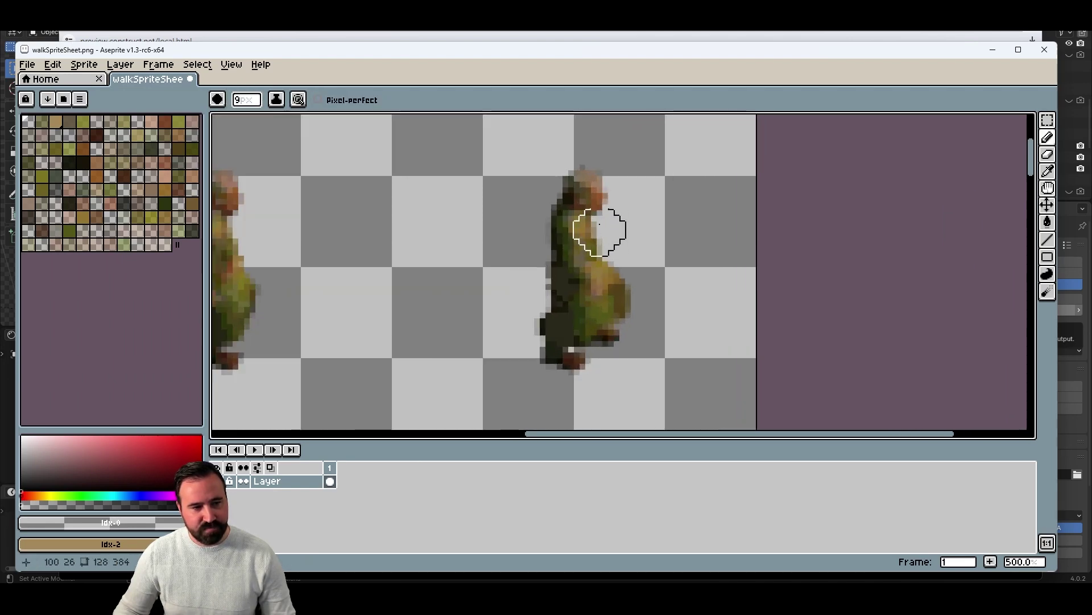
Convert the sprite sheet to Indexed colour mode.
click(83, 64)
mouse_move(171, 93)
click(220, 118)
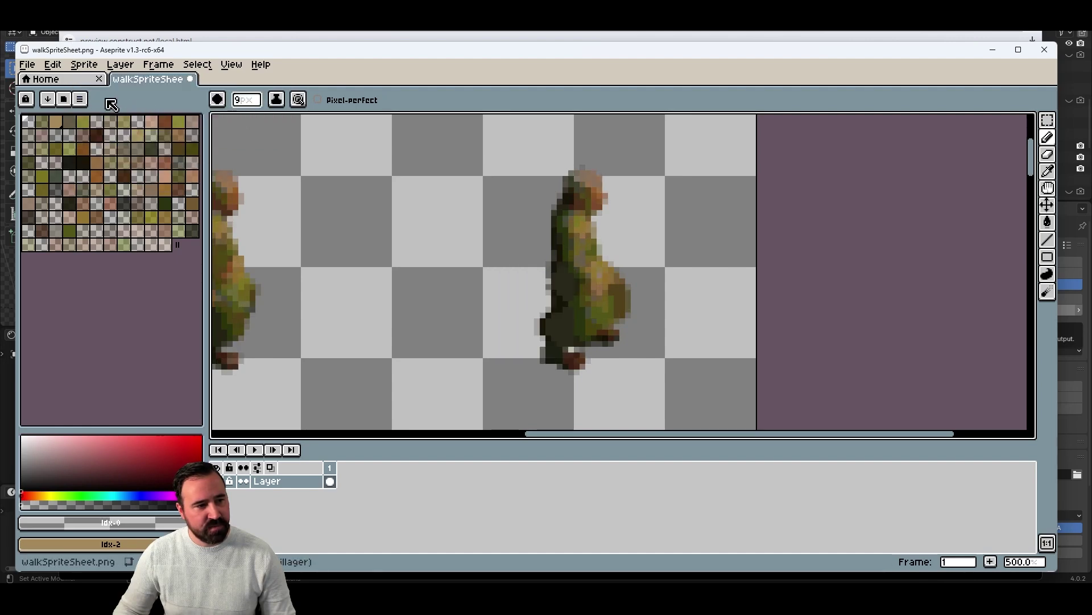
Try the fantasy-24-32x_Index preset palette on the villager sprites, then undo it.
click(64, 99)
scroll(236, 312, down, 10)
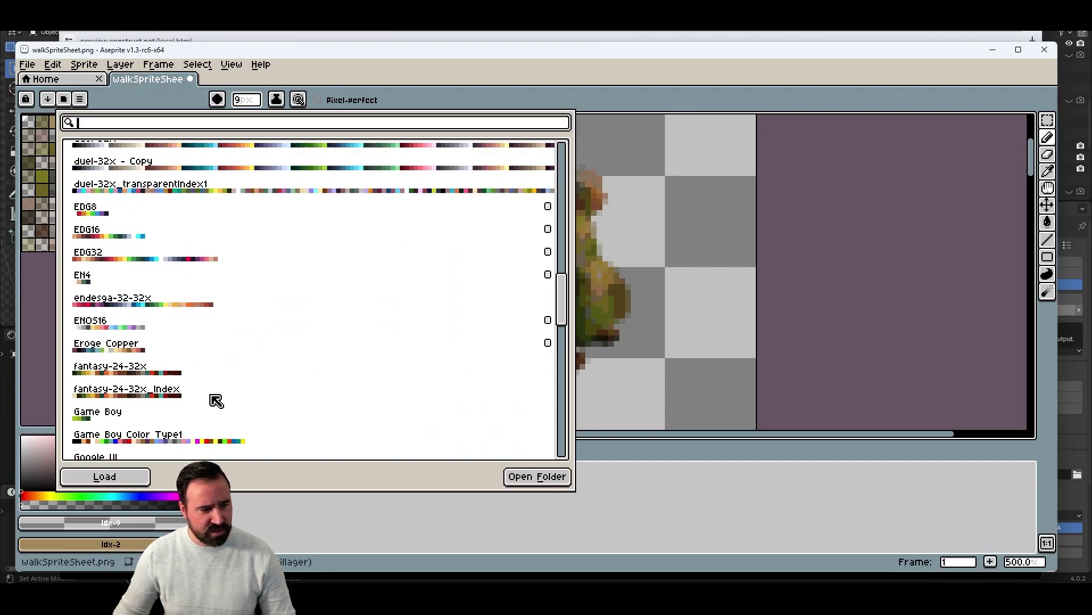
click(217, 398)
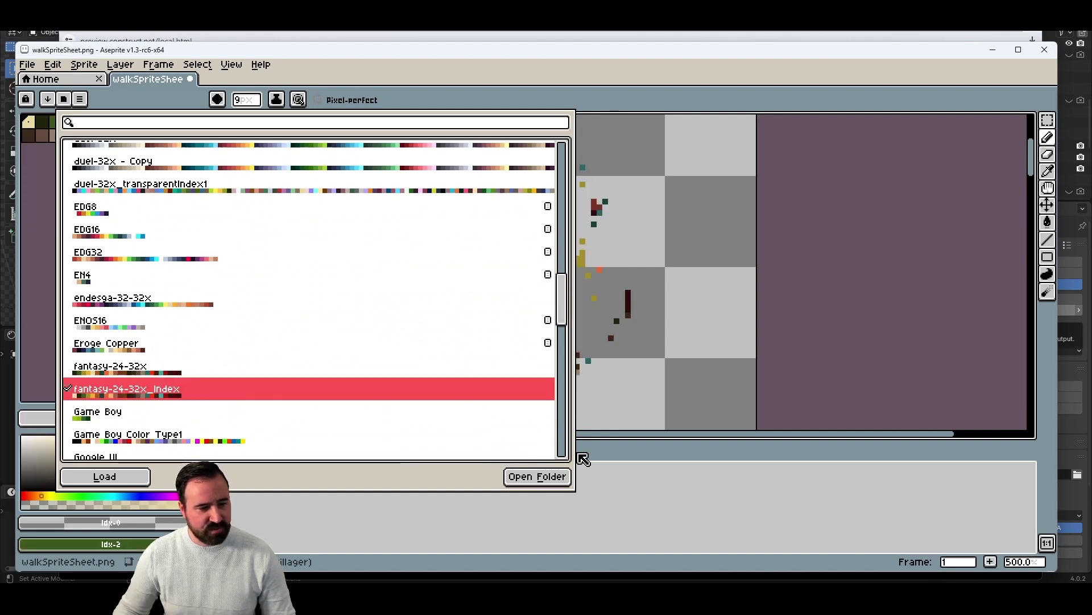
click(587, 154)
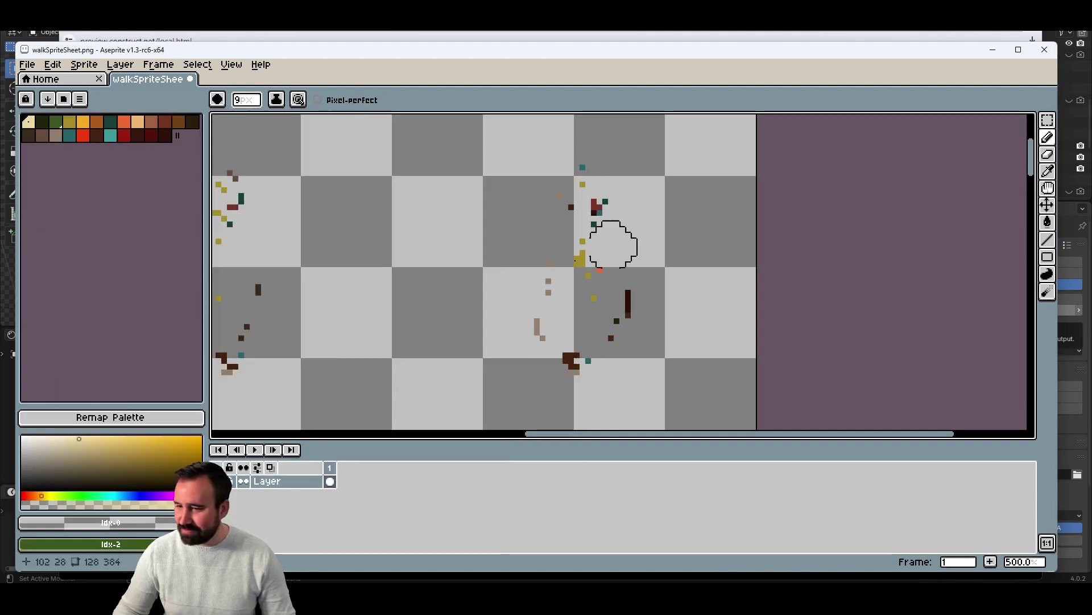
key(minus)
key(minus)
key(minus)
key(minus)
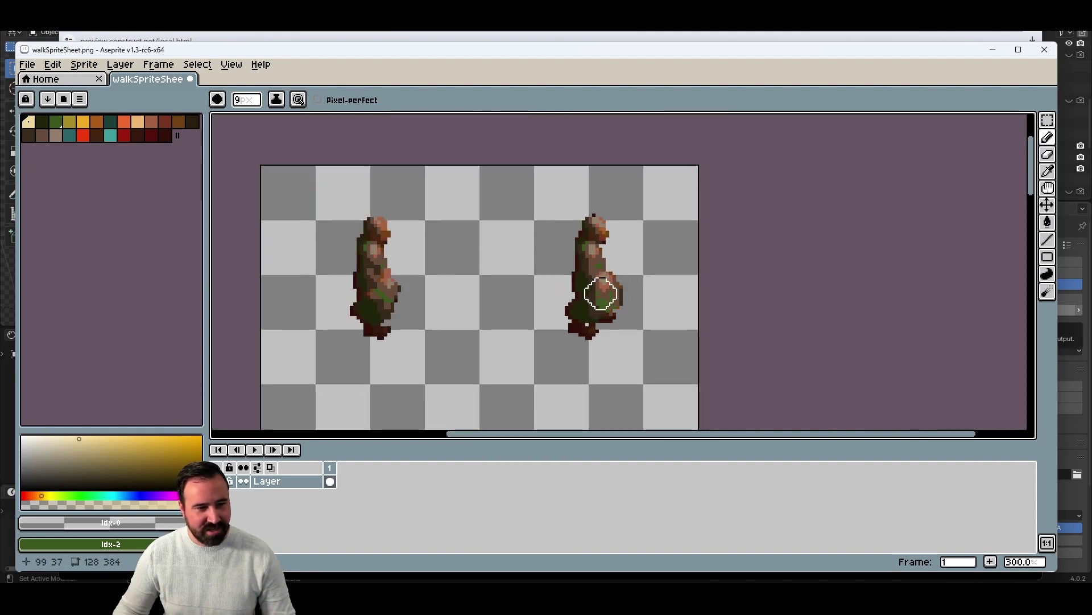
key(plus)
key(plus)
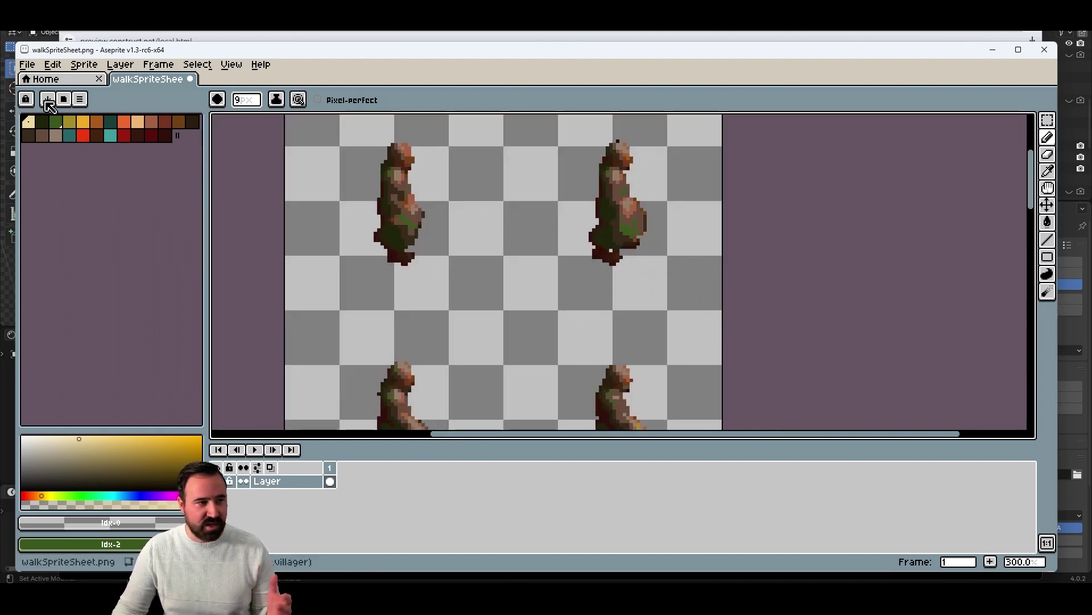
key(v)
key(ctrl+z)
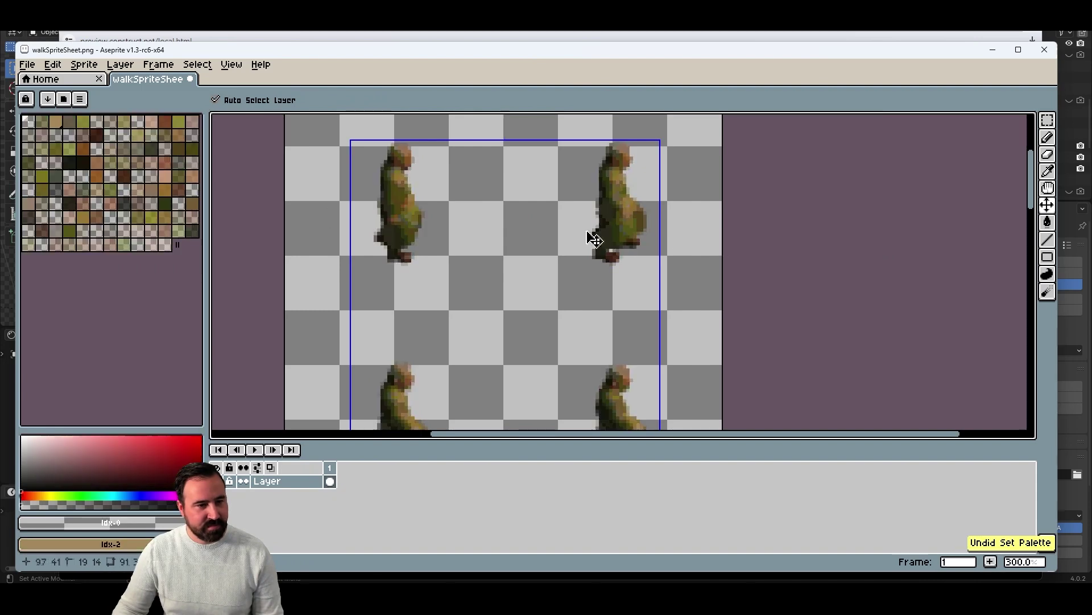
Apply the lospec-2000-32x_Index palette and remap the sprite colours onto it.
click(64, 99)
scroll(287, 320, down, 10)
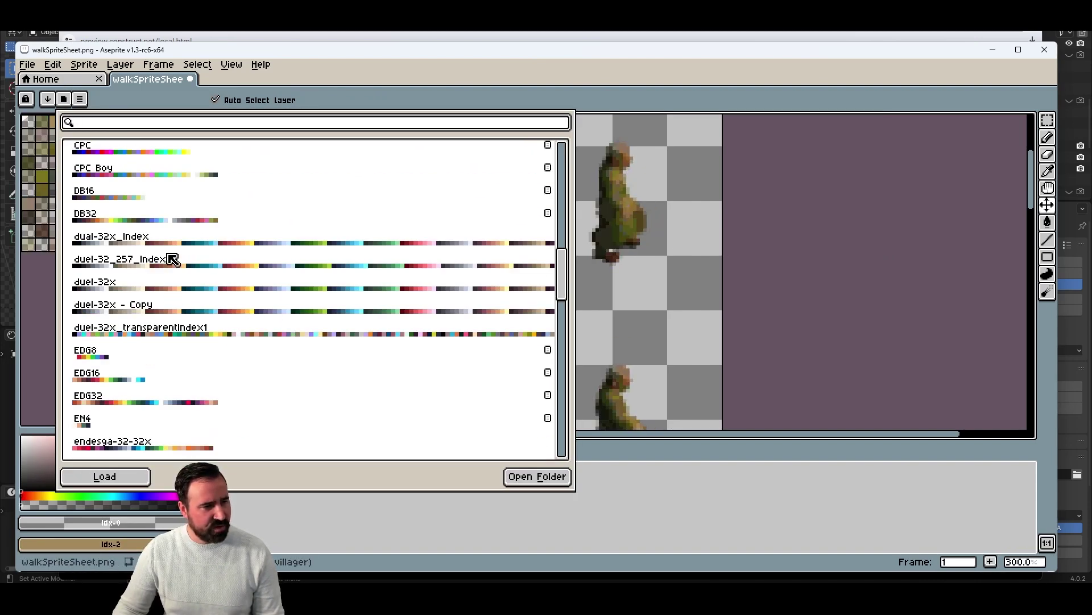
scroll(222, 313, down, 5)
scroll(214, 349, down, 5)
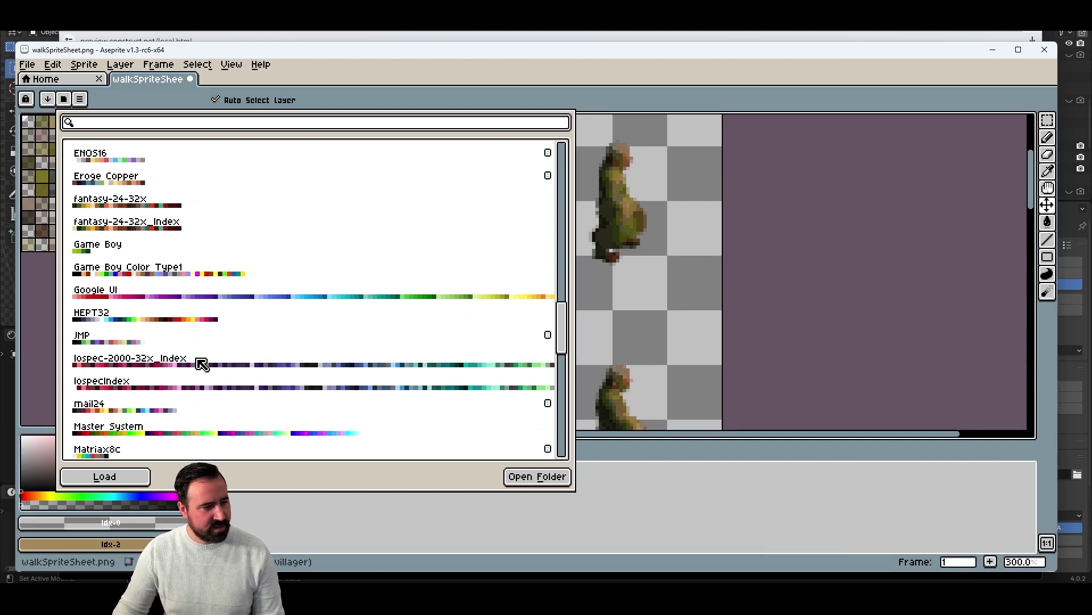
click(200, 360)
click(855, 369)
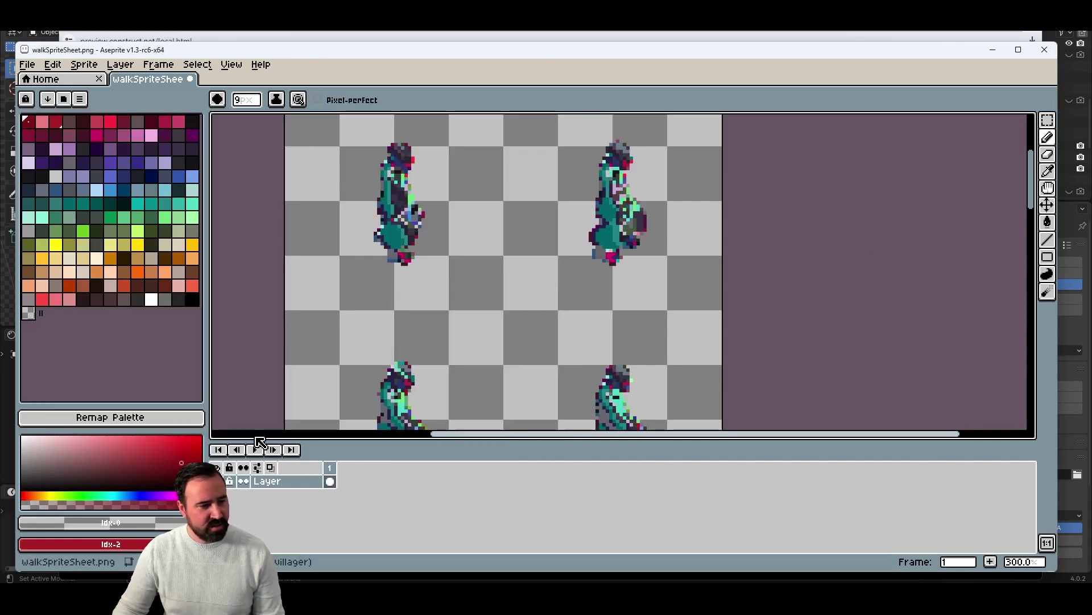
click(177, 419)
scroll(515, 295, down, 4)
scroll(533, 345, up, 6)
scroll(481, 286, down, 1)
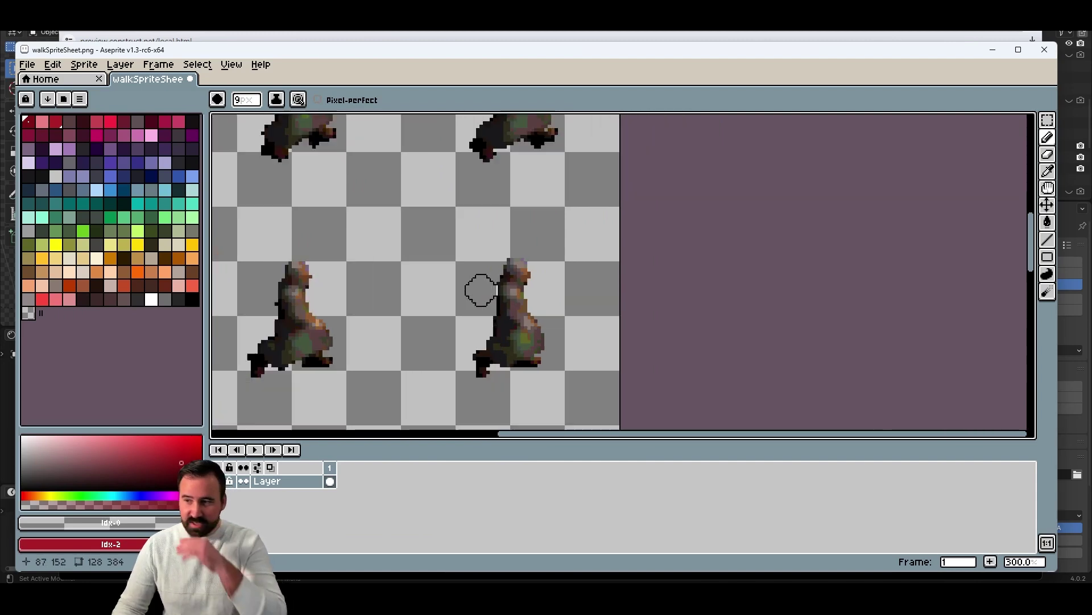
Change the sprite sheet's colour mode before adding the outline.
click(85, 65)
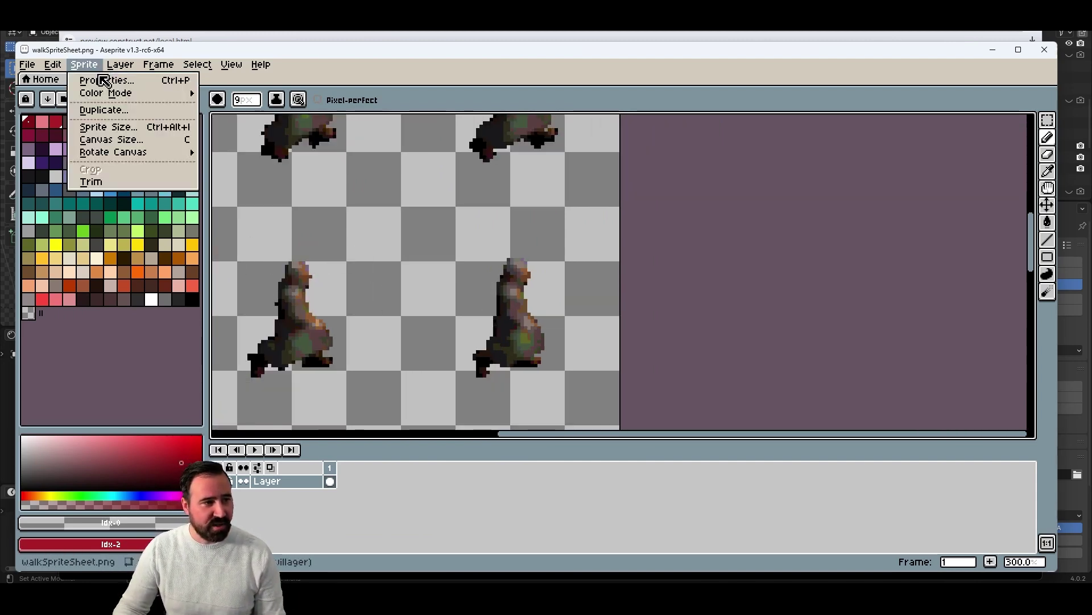
mouse_move(105, 90)
click(233, 93)
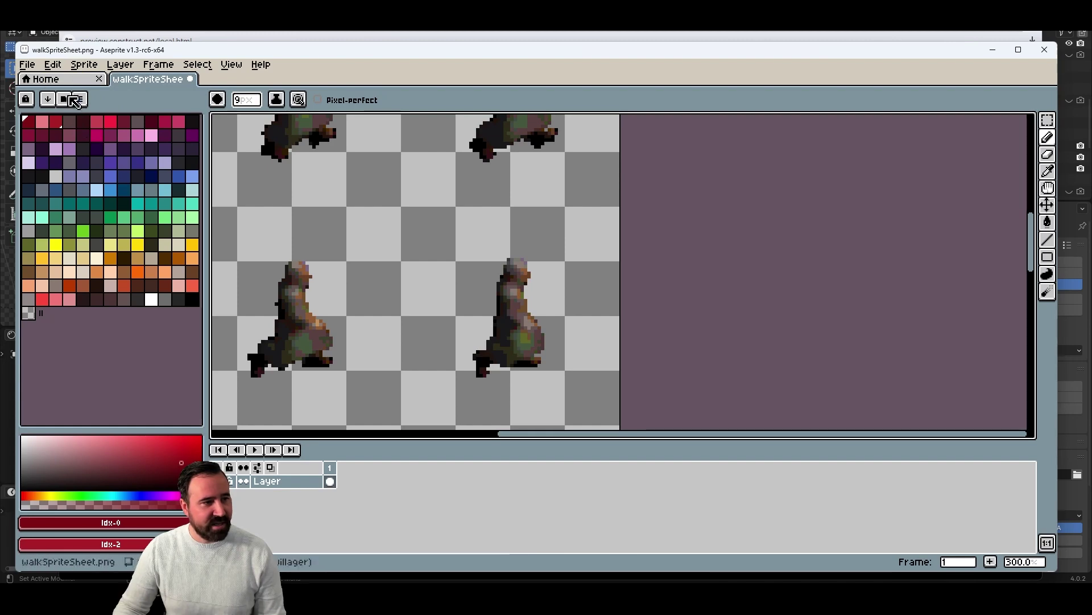
Add an Outline effect in colour Idx-51 (121214) around every villager sprite.
click(52, 64)
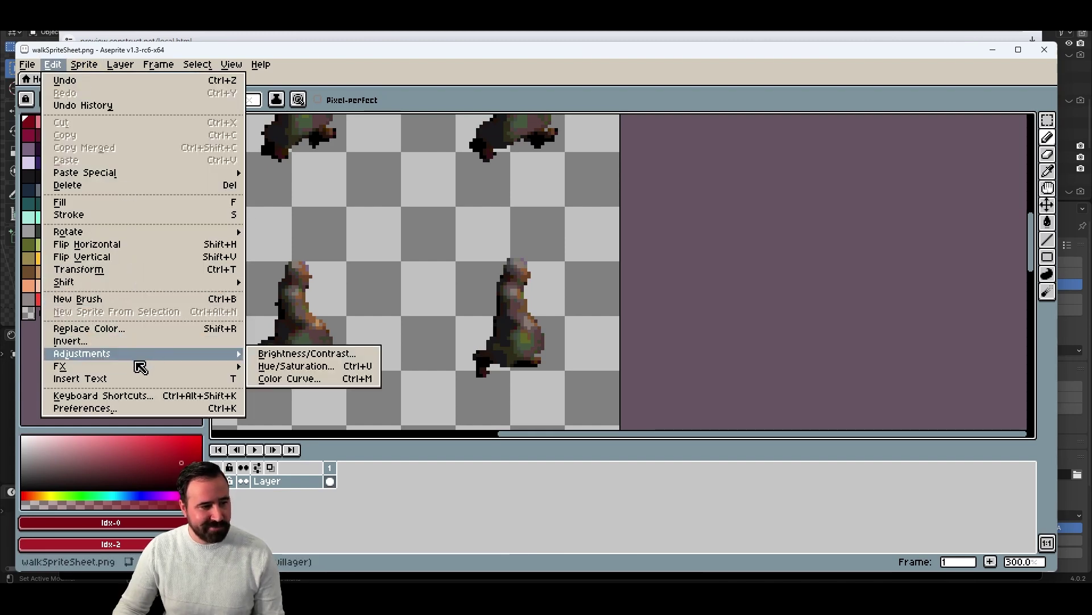
mouse_move(169, 366)
click(271, 366)
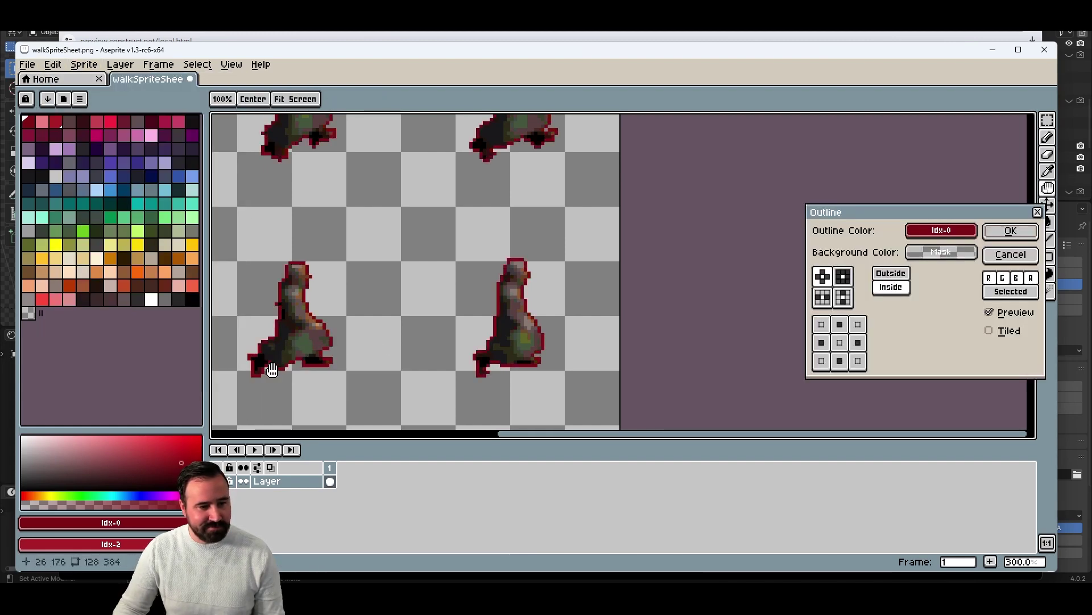
click(941, 230)
click(879, 291)
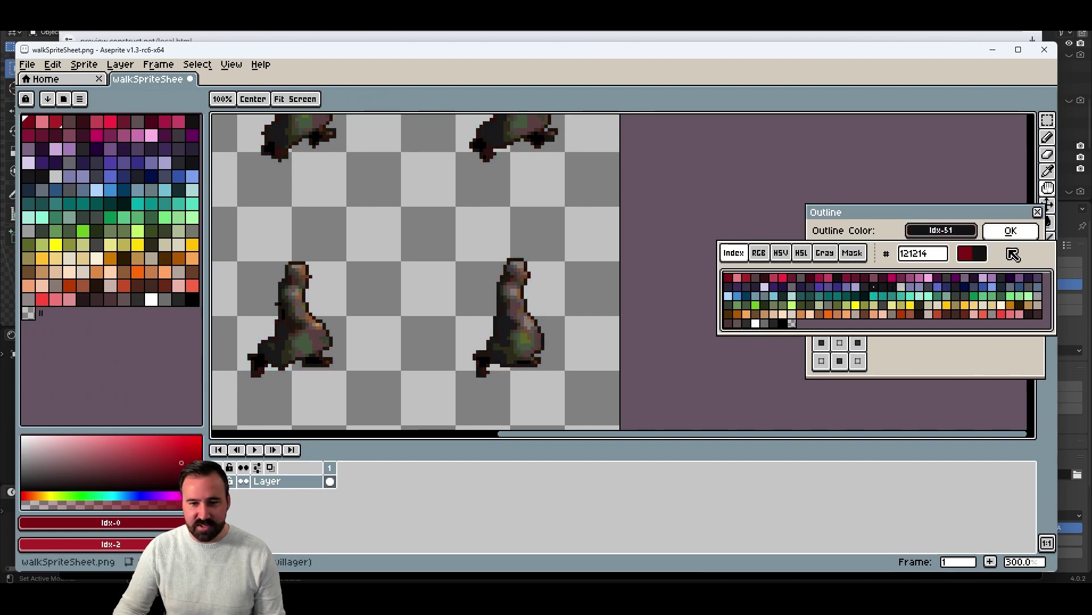
click(1011, 230)
click(537, 317)
scroll(504, 351, down, 5)
scroll(504, 351, up, 3)
scroll(541, 317, down, 1)
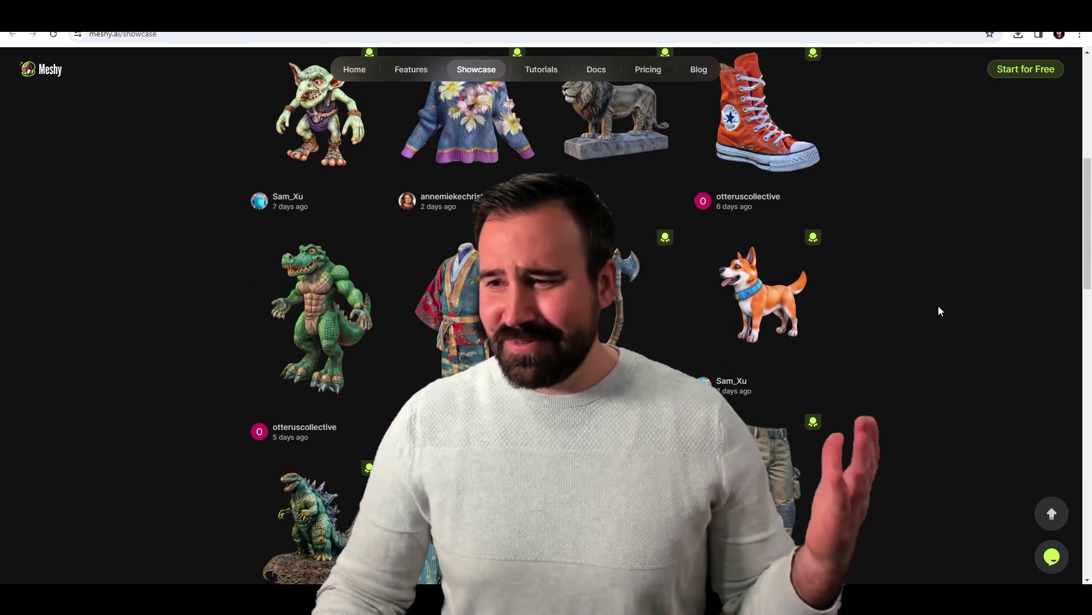
scroll(937, 305, down, 3)
scroll(933, 330, down, 1)
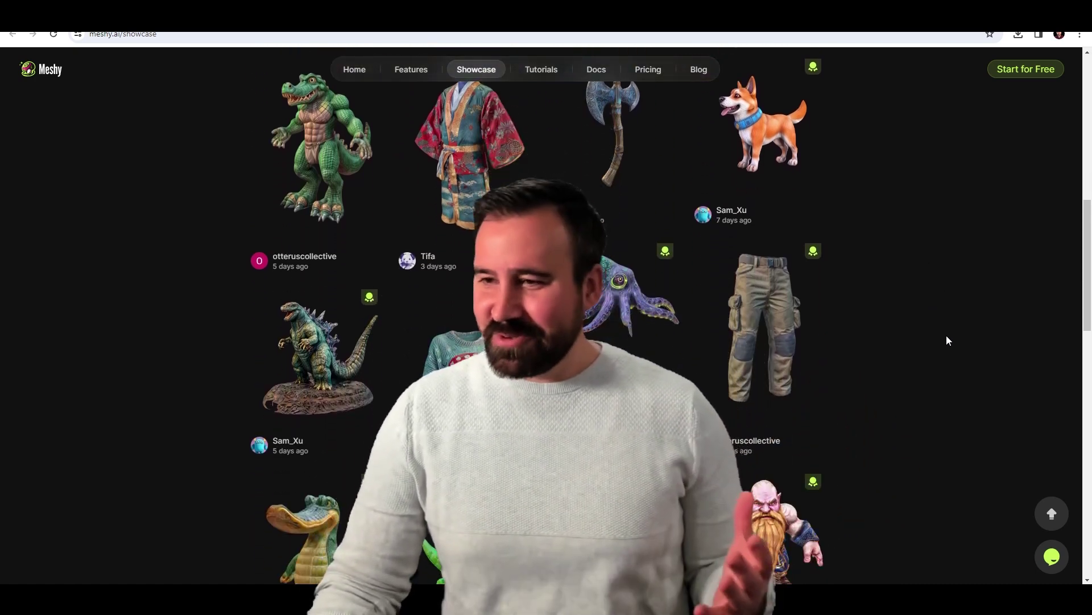
scroll(934, 313, up, 3)
scroll(927, 297, up, 1)
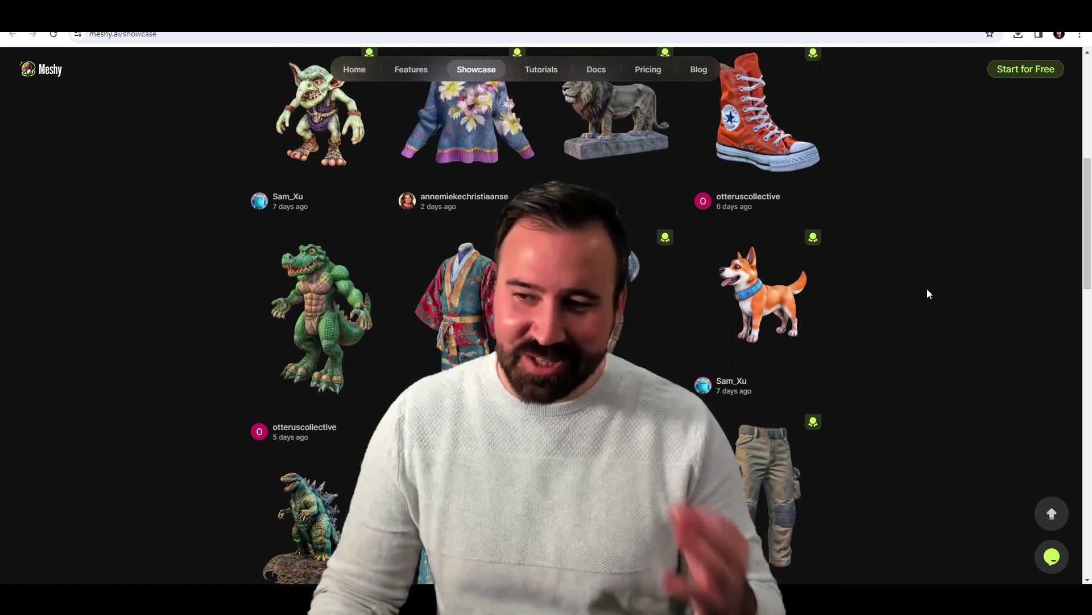
scroll(919, 292, up, 2)
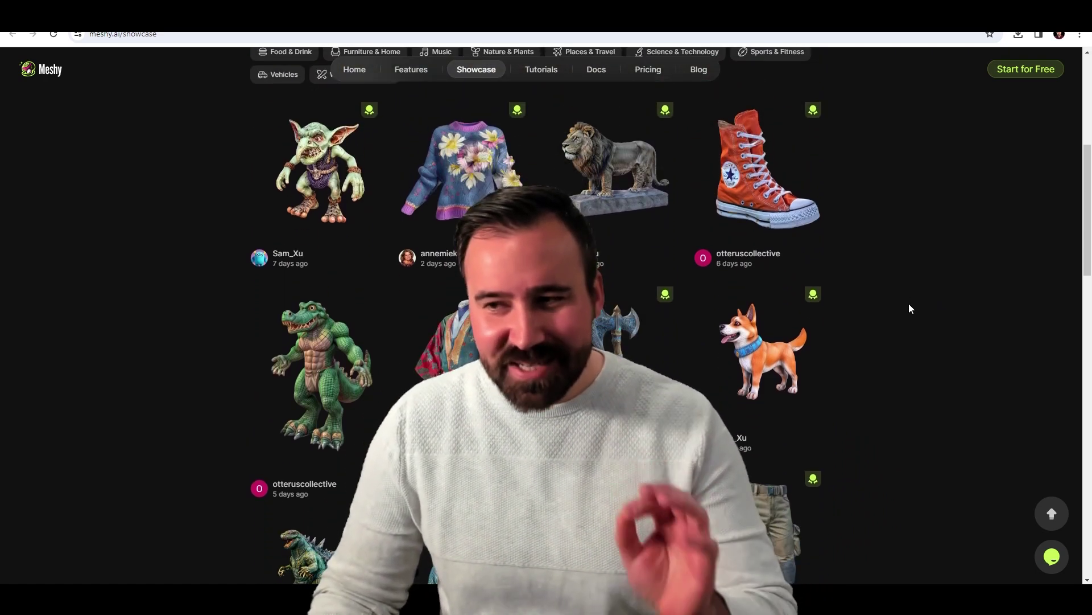
scroll(910, 308, down, 2)
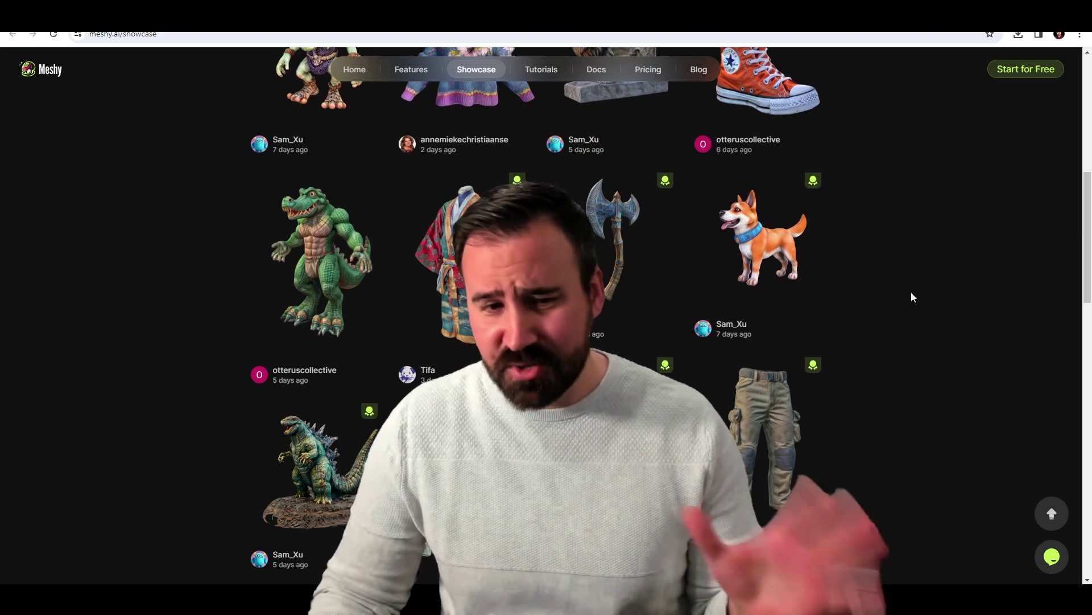
scroll(911, 295, down, 1)
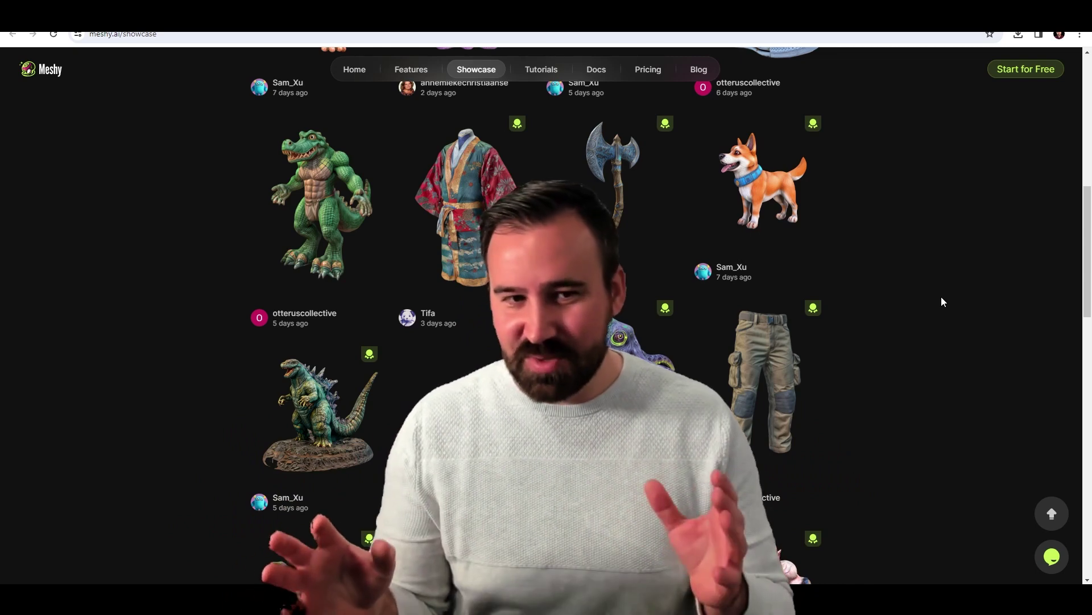
scroll(920, 349, down, 7)
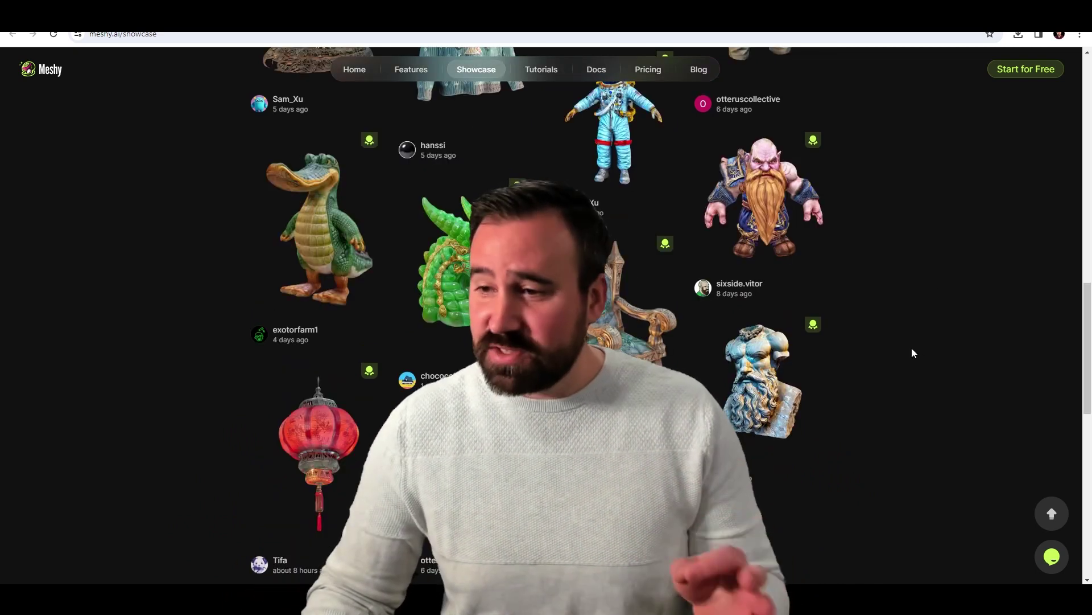
scroll(911, 353, up, 3)
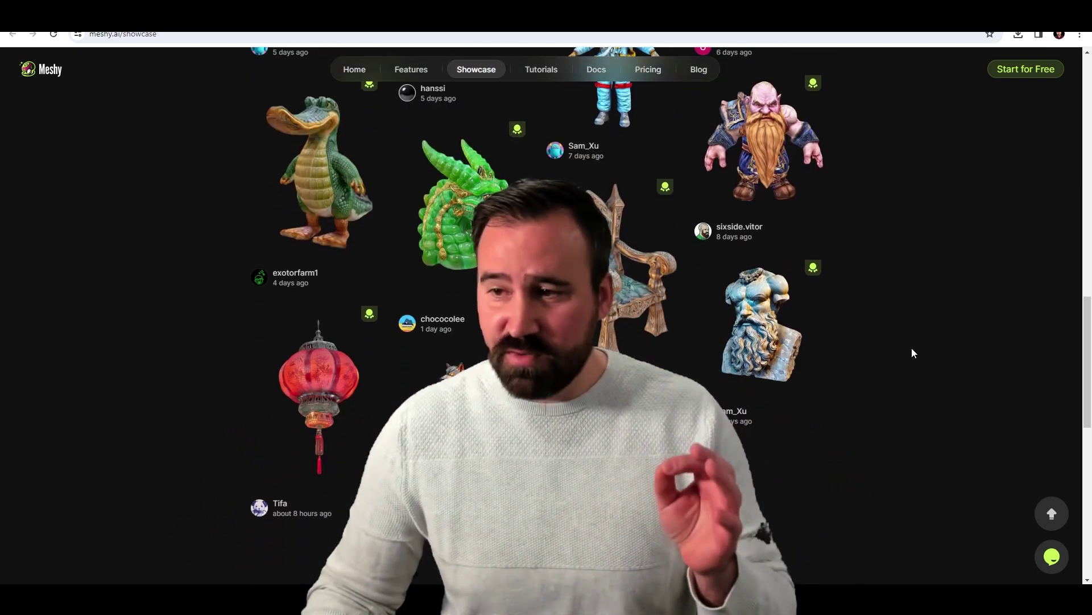
scroll(907, 347, up, 2)
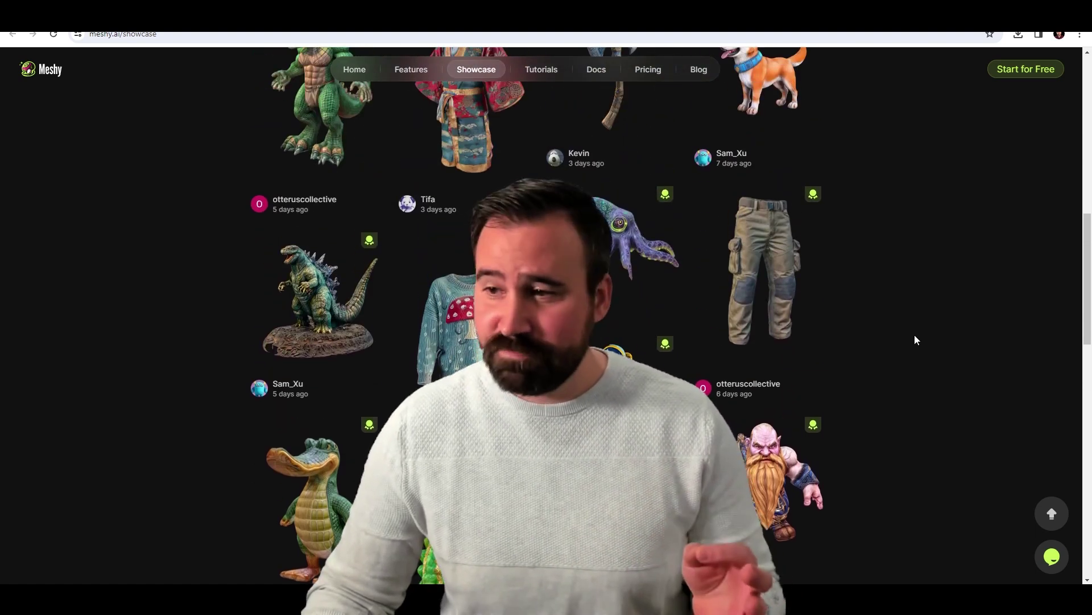